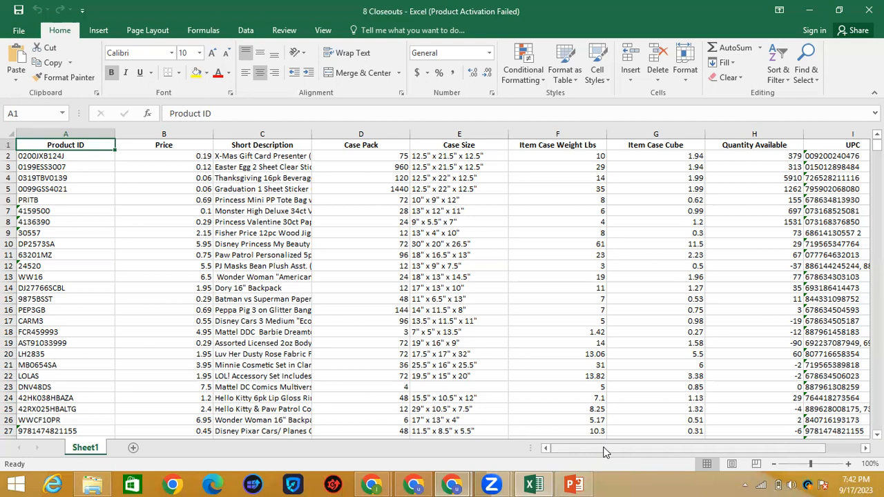
# Step: Select cell C2 in 8 Closeouts, then go to the ScanUnlimited dashboard in Chrome
pyautogui.click(275, 156)
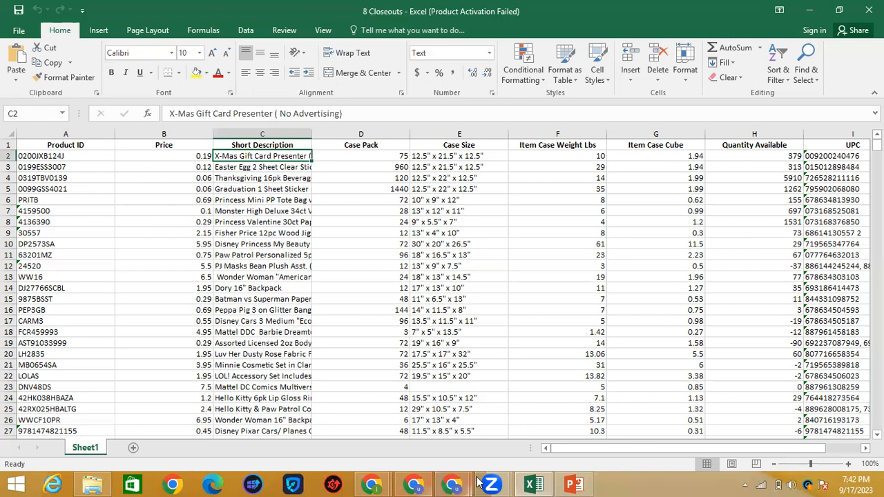
pyautogui.click(453, 484)
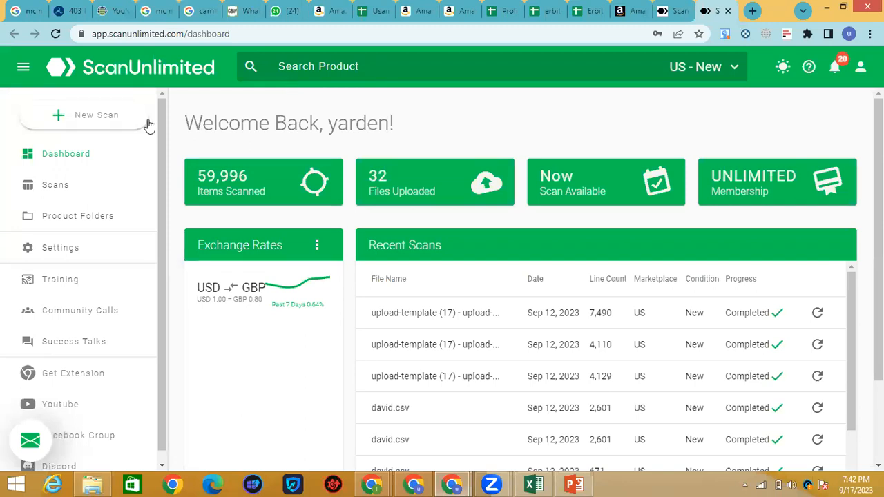
# Step: Start a new scan and open the downloaded upload-template (22) CSV with Excel
pyautogui.click(95, 124)
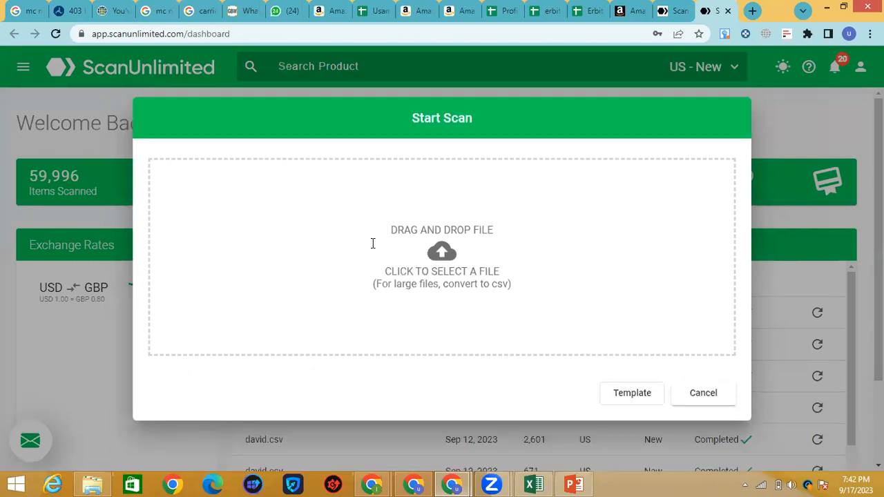
pyautogui.click(870, 34)
pyautogui.click(760, 120)
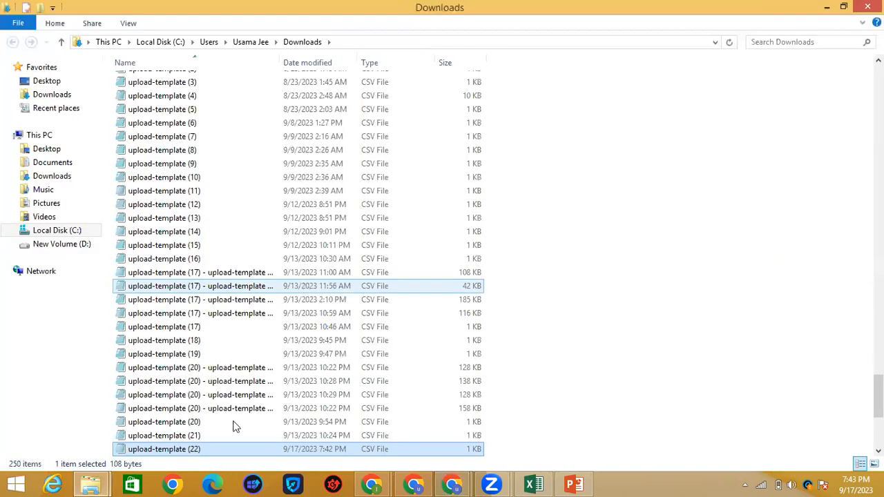
pyautogui.rightClick(212, 456)
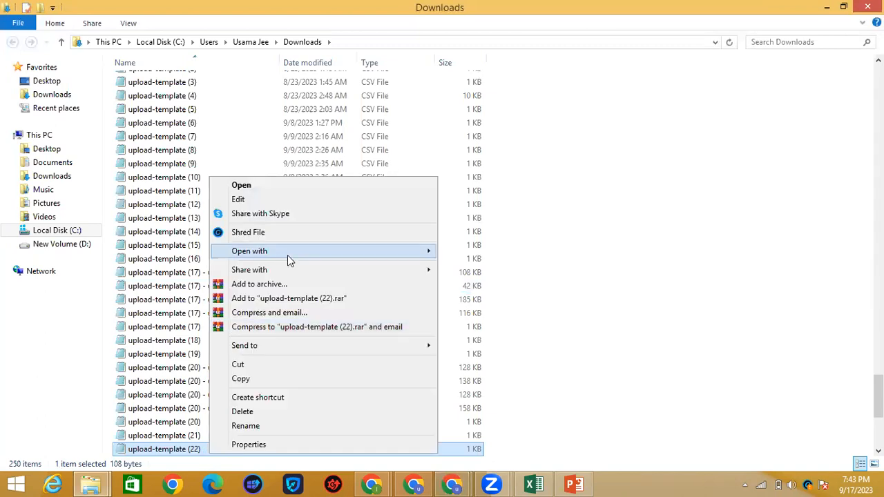
pyautogui.moveTo(287, 255)
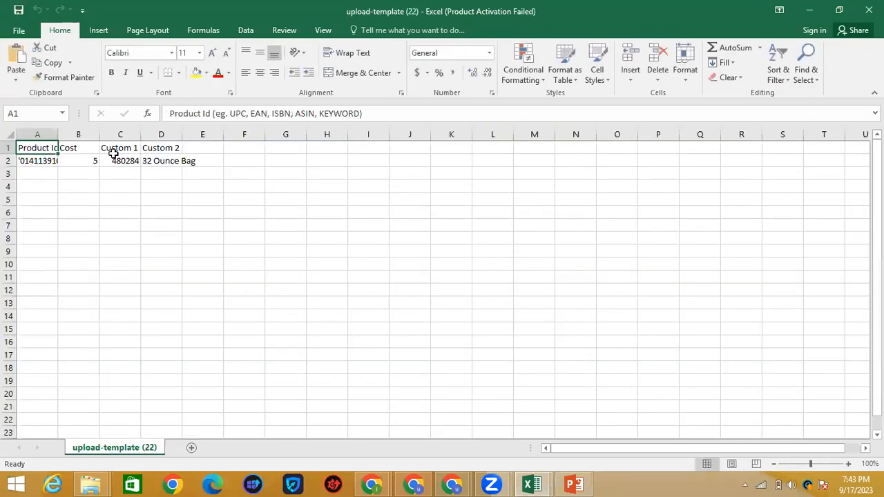
# Step: Widen column A and copy the Product Id header into spare cell I1
pyautogui.moveTo(58, 134); pyautogui.dragTo(252, 143)
pyautogui.moveTo(238, 183); pyautogui.dragTo(240, 183)
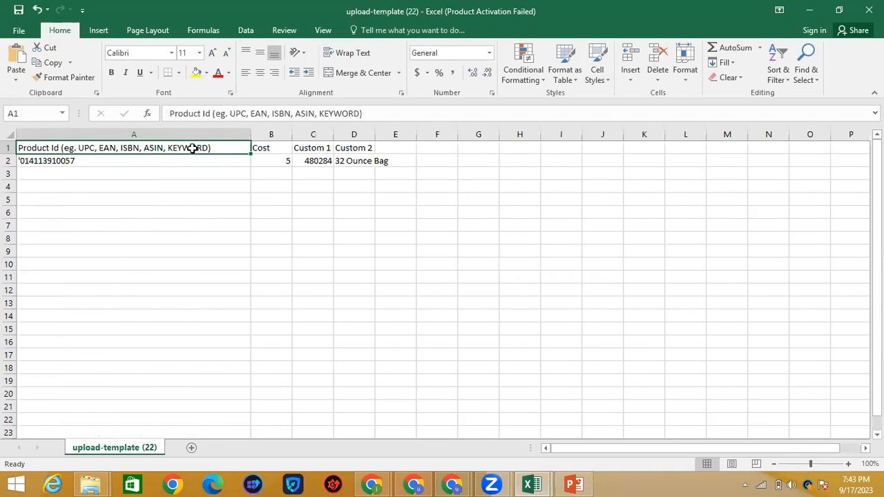
pyautogui.hotkey('ctrl', 'c')
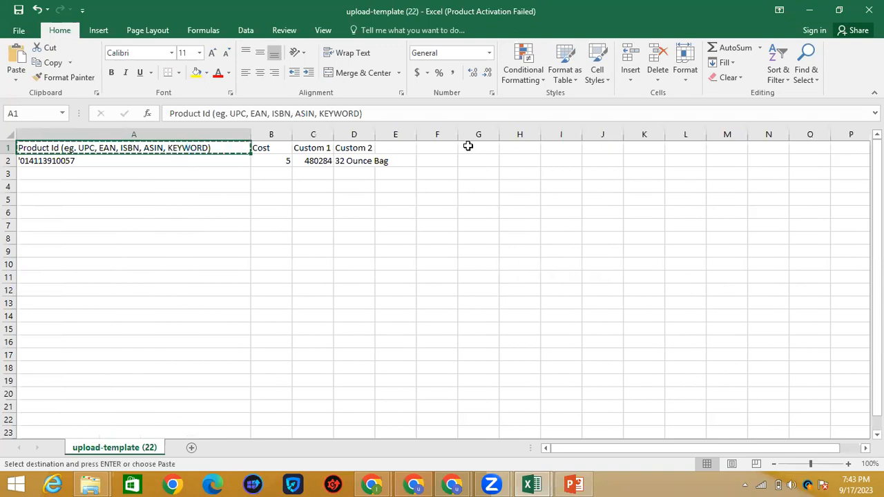
pyautogui.click(567, 149)
pyautogui.hotkey('ctrl', 'v')
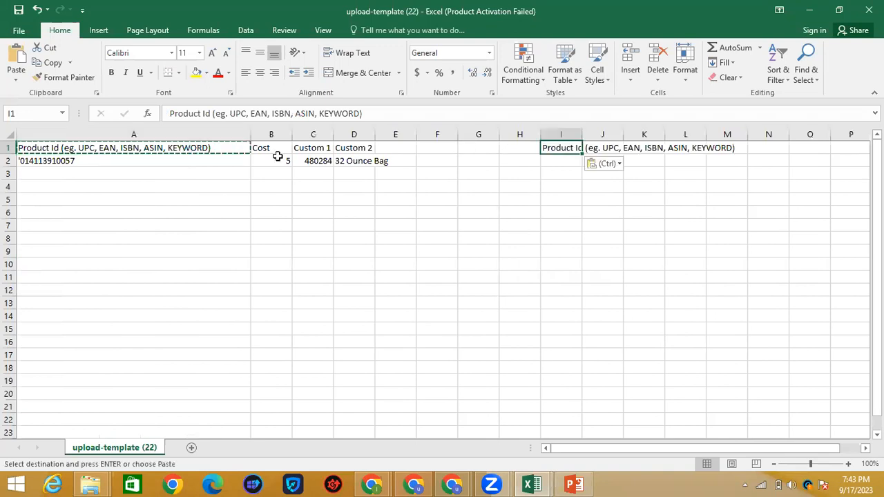
# Step: Clear the sample Product Id, 480284 and 32 Ounce Bag values from row 2, keeping Cost
pyautogui.click(128, 162)
pyautogui.press('BackSpace')
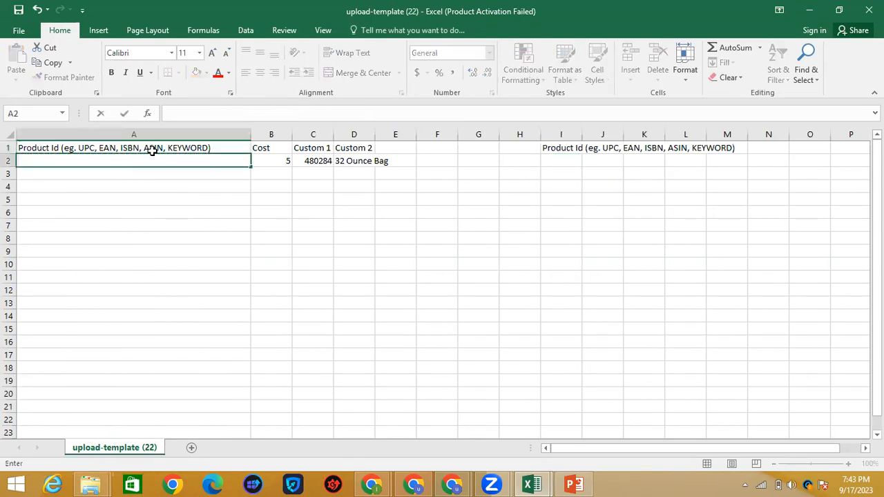
pyautogui.press('Up')
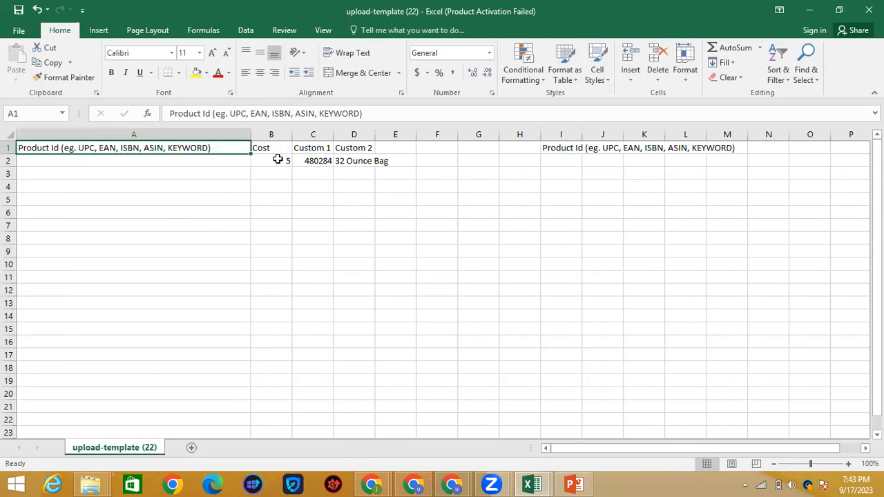
pyautogui.click(309, 160)
pyautogui.press('BackSpace')
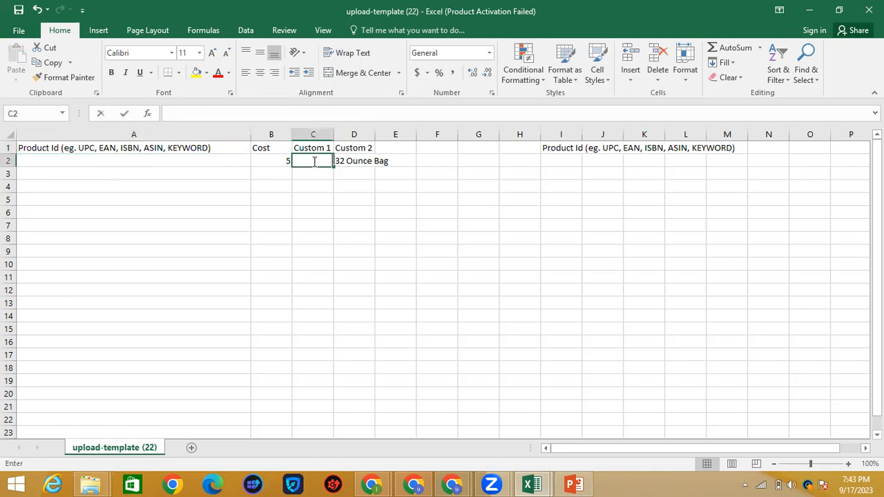
pyautogui.click(371, 162)
pyautogui.press('BackSpace')
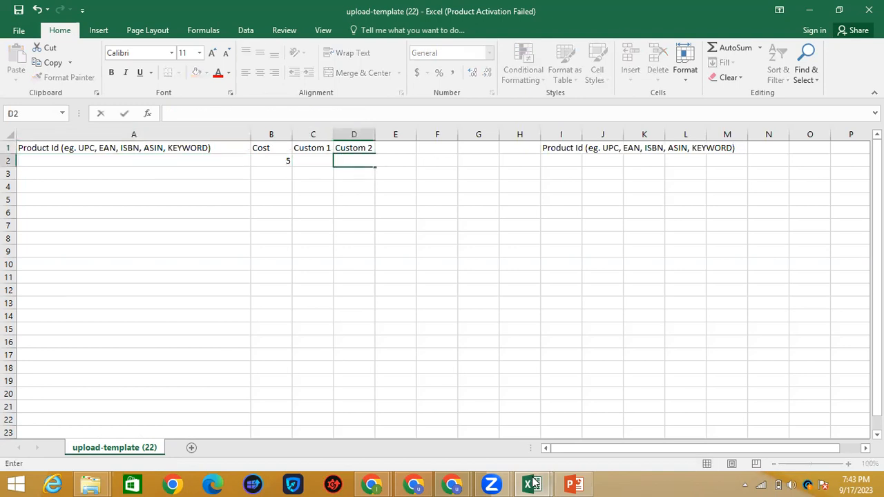
pyautogui.click(536, 483)
pyautogui.click(503, 417)
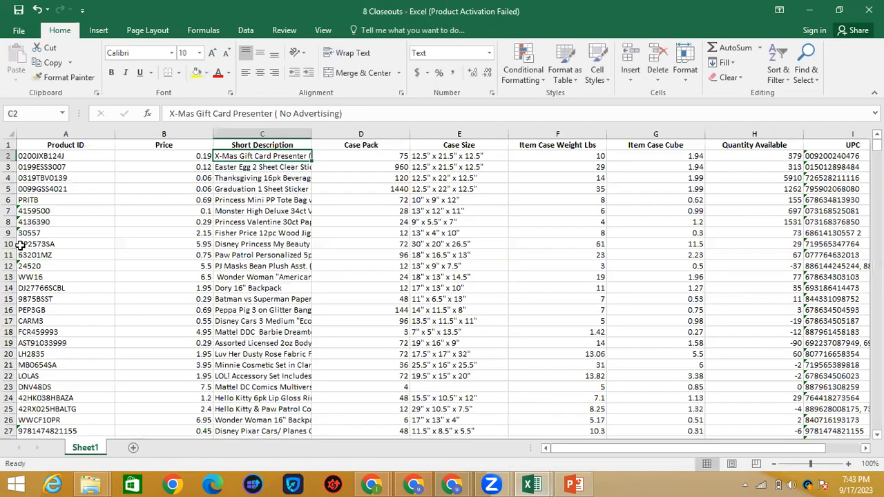
# Step: Paste the UPC column from 8 Closeouts into the template's column A and widen it
pyautogui.moveTo(705, 449); pyautogui.dragTo(737, 449)
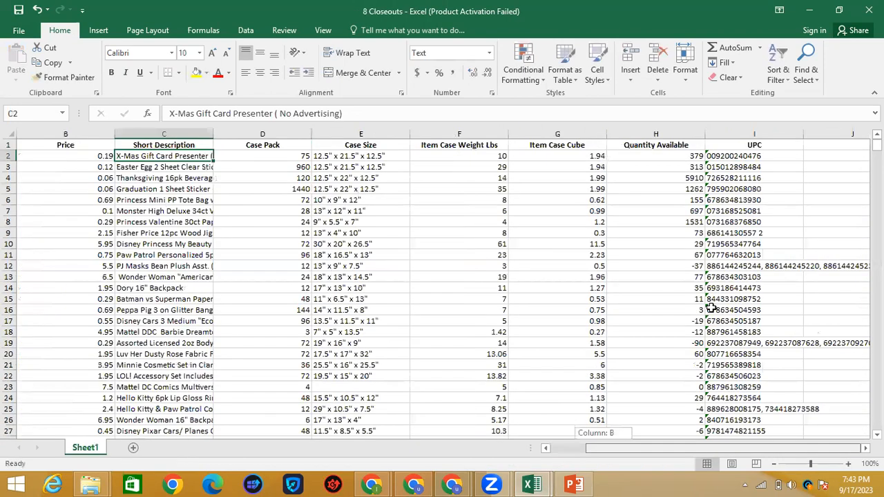
pyautogui.click(733, 133)
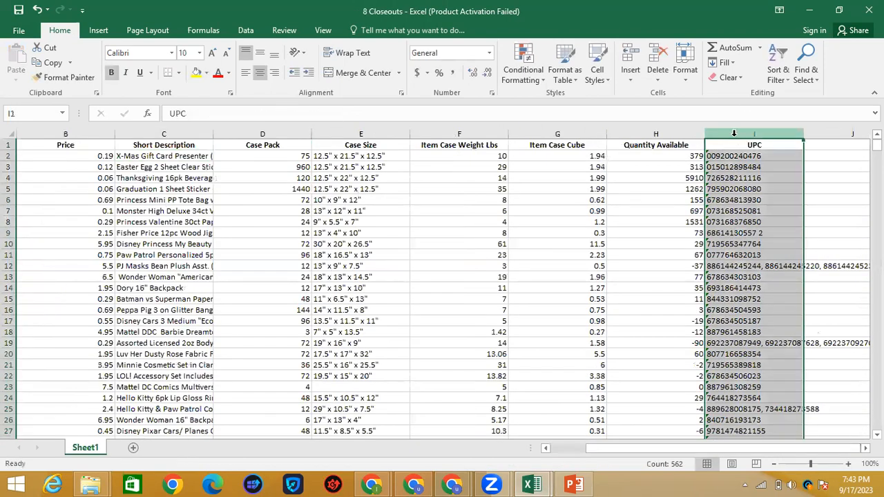
pyautogui.hotkey('ctrl', 'c')
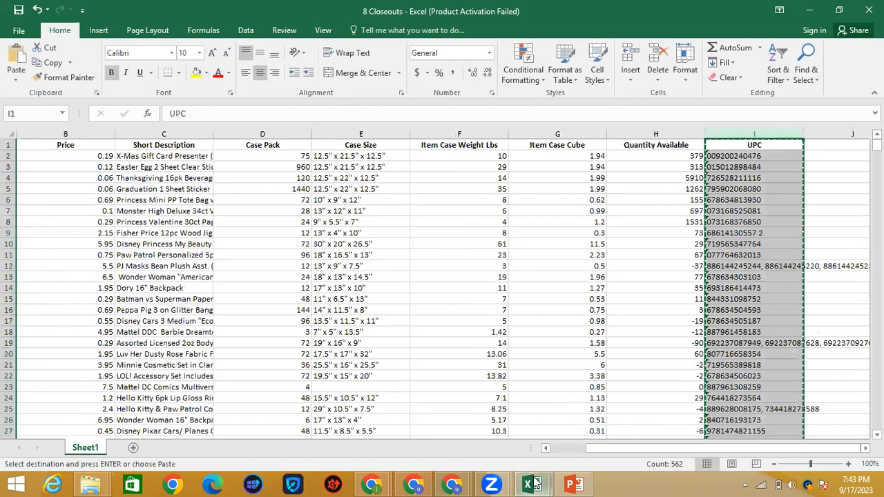
pyautogui.moveTo(533, 484)
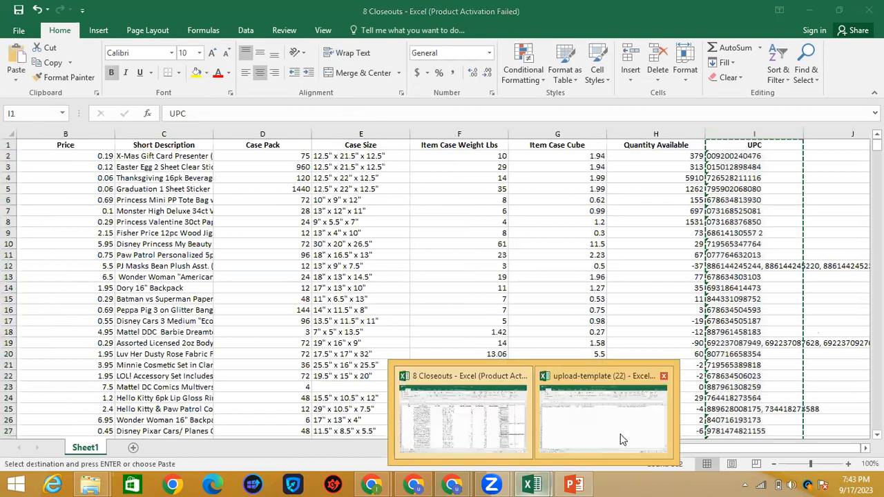
pyautogui.click(89, 132)
pyautogui.hotkey('ctrl', 'v')
pyautogui.moveTo(114, 133); pyautogui.dragTo(203, 133)
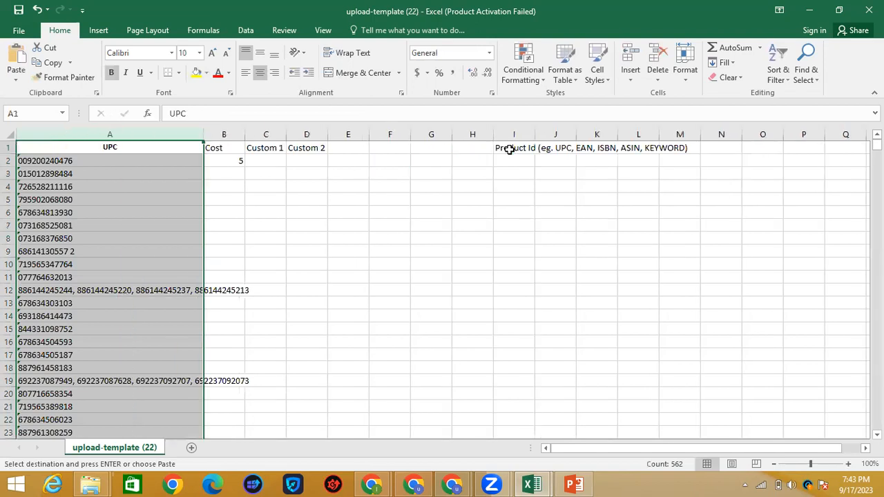
# Step: Replace the UPC header in A1 with the saved Product Id header from I1
pyautogui.click(509, 149)
pyautogui.hotkey('ctrl', 'c')
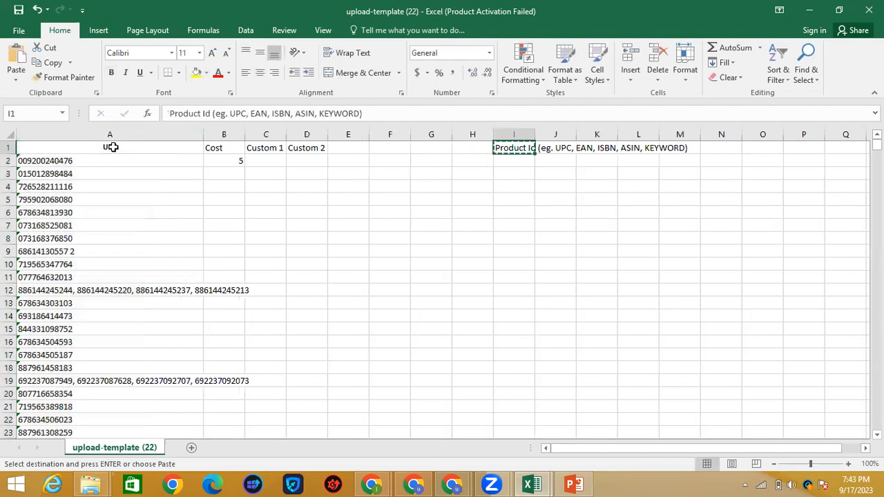
pyautogui.click(115, 157)
pyautogui.press('Up')
pyautogui.hotkey('ctrl', 'v')
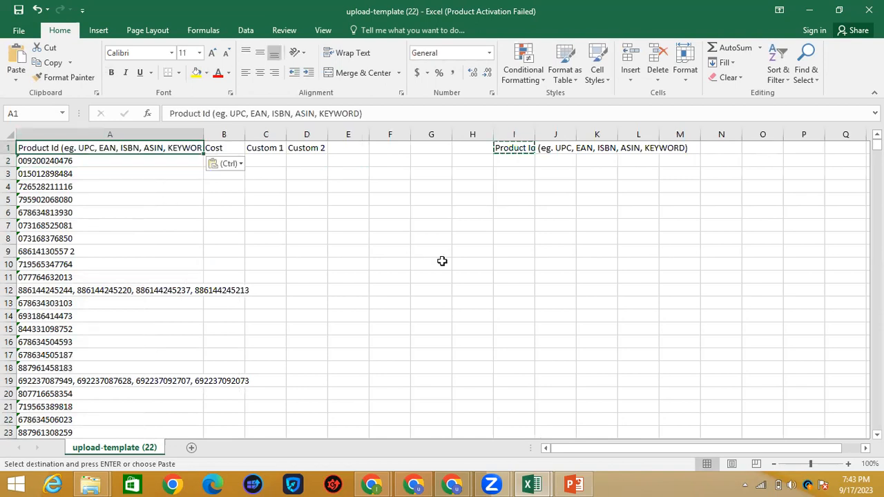
pyautogui.press('Right')
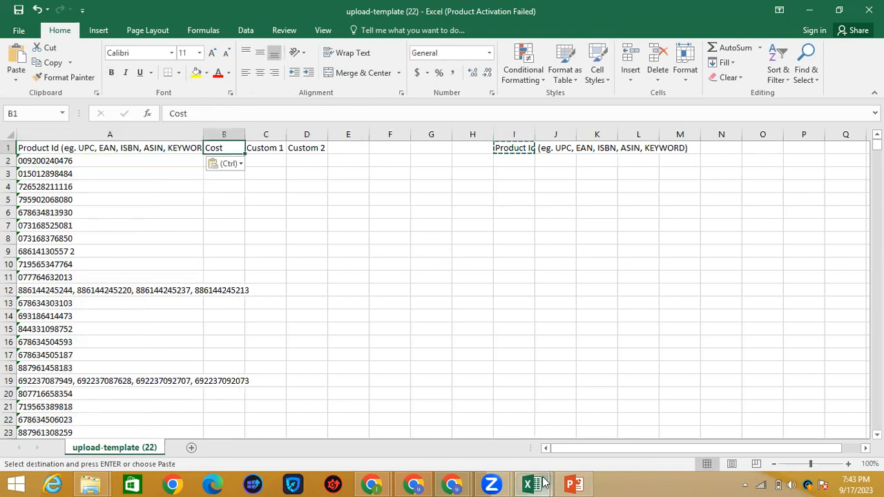
pyautogui.click(486, 431)
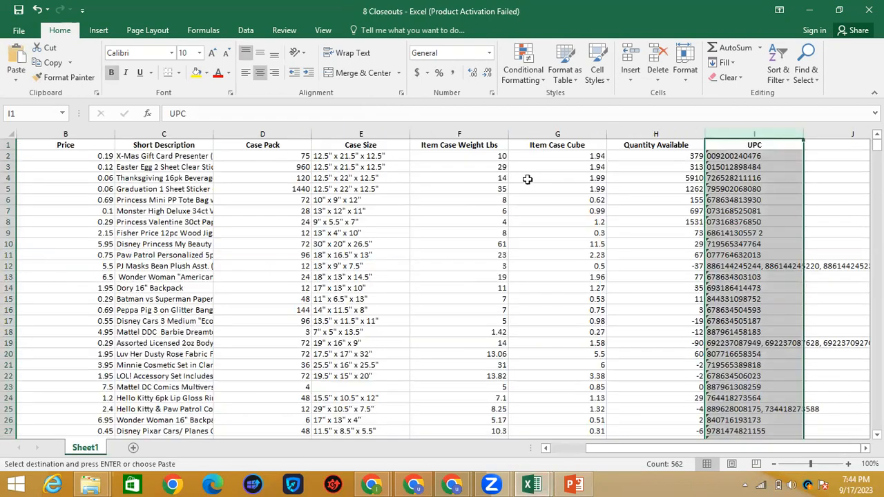
# Step: Paste the 8 Closeouts Price column over the template's Cost column B
pyautogui.click(89, 134)
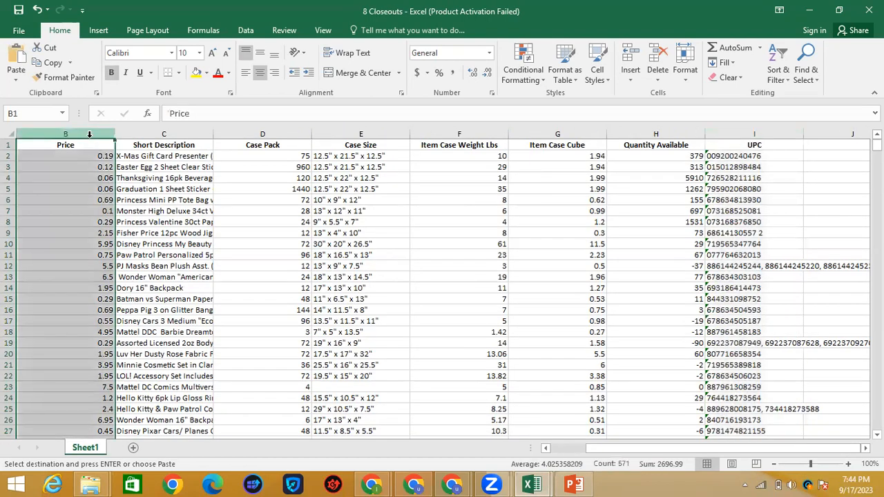
pyautogui.hotkey('ctrl', 'c')
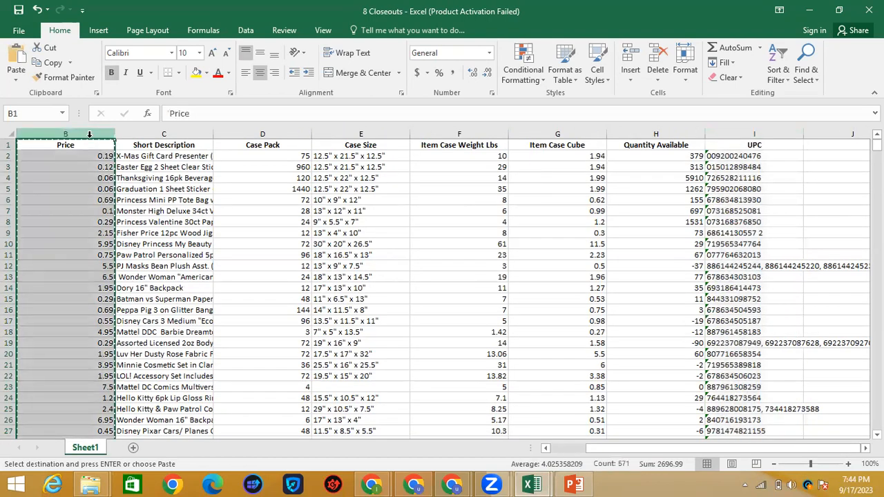
pyautogui.click(838, 199)
pyautogui.moveTo(876, 143)
pyautogui.mouseDown()
pyautogui.moveTo(877, 417)
pyautogui.moveTo(877, 145)
pyautogui.mouseUp()
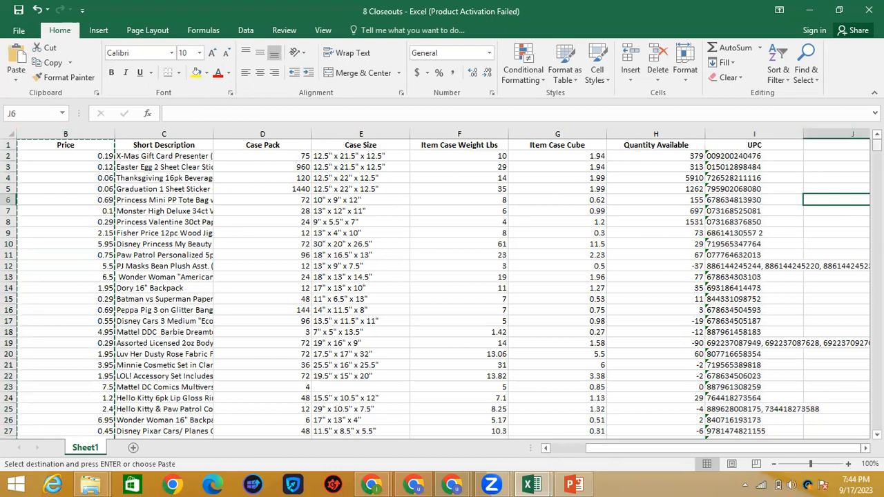
pyautogui.click(65, 135)
pyautogui.press('Escape')
pyautogui.hotkey('ctrl', 'c')
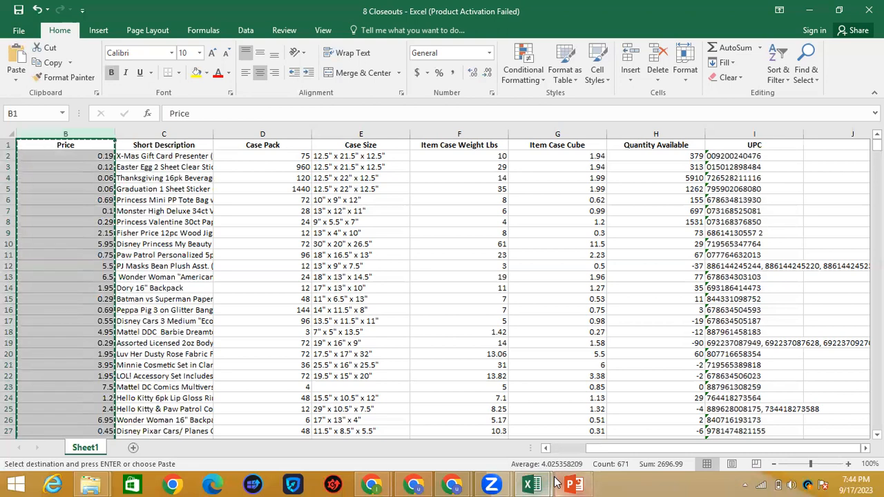
pyautogui.click(536, 483)
pyautogui.click(224, 135)
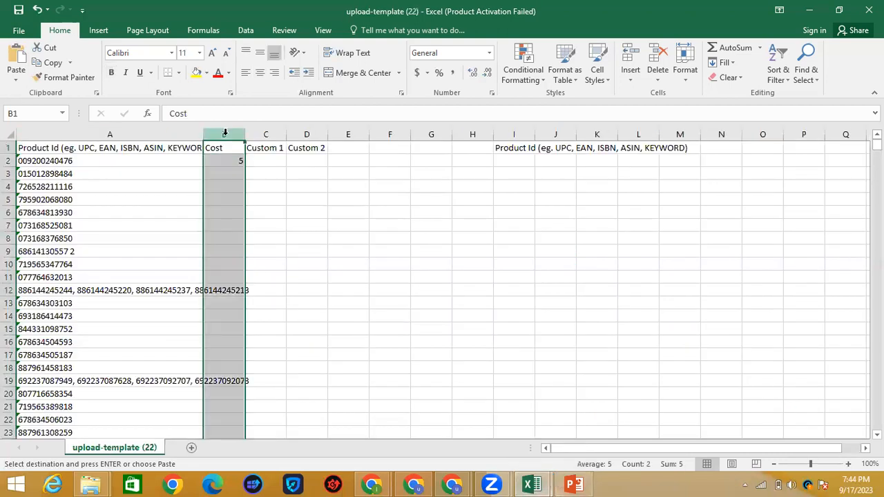
pyautogui.hotkey('ctrl', 'v')
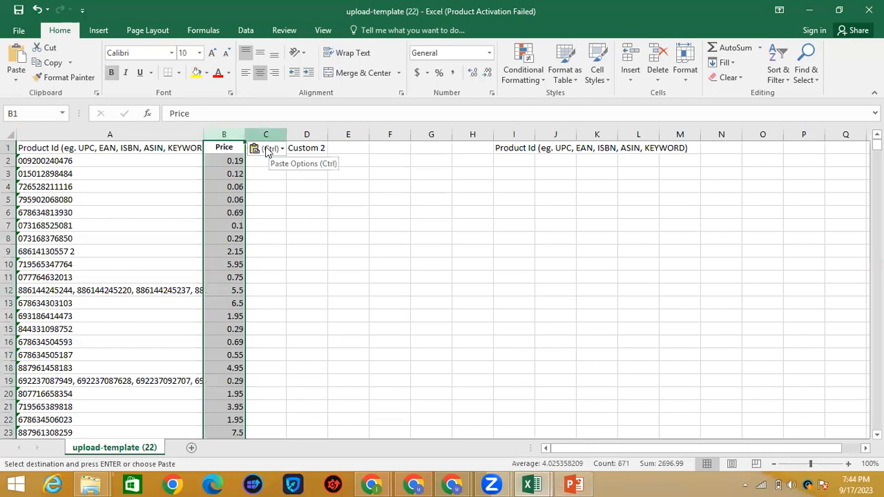
pyautogui.click(267, 134)
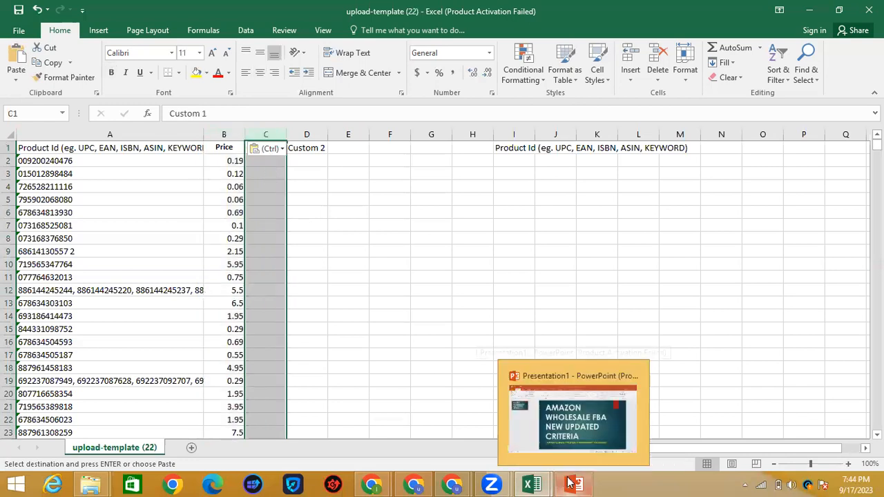
pyautogui.moveTo(529, 483)
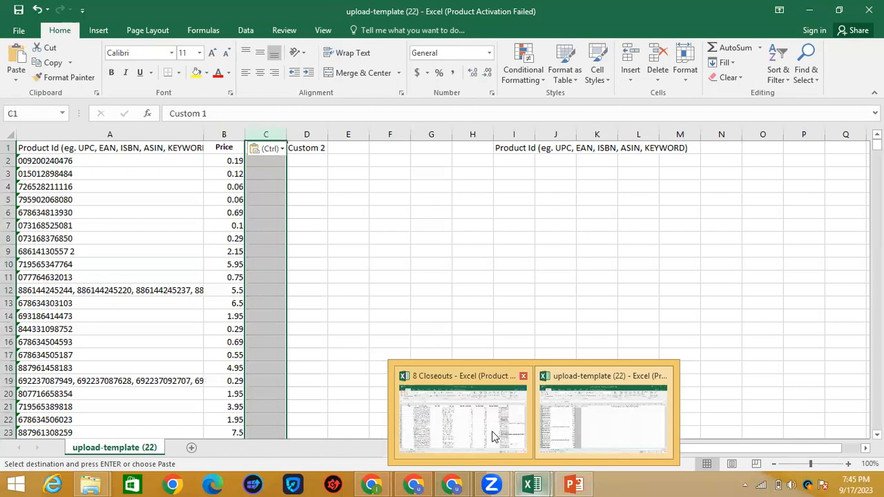
# Step: Paste the Product ID column from 8 Closeouts into the template's column C
pyautogui.click(495, 437)
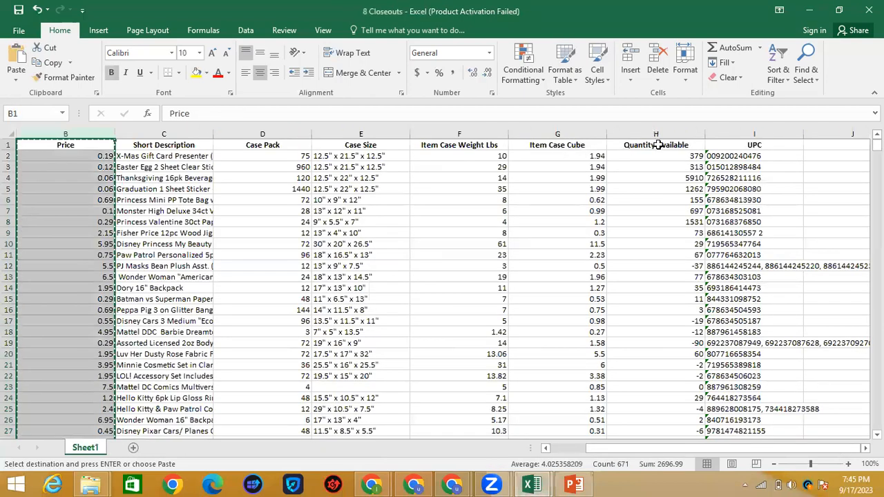
pyautogui.moveTo(649, 446); pyautogui.dragTo(548, 436)
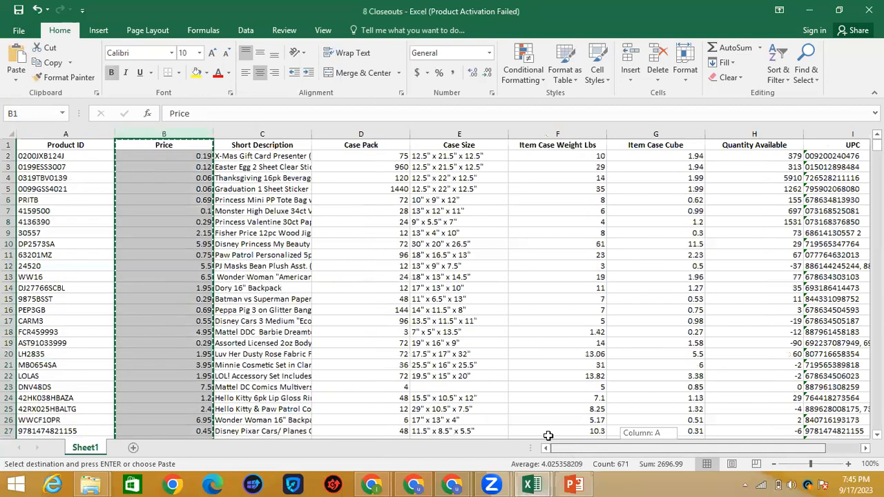
pyautogui.click(75, 135)
pyautogui.hotkey('ctrl', 'c')
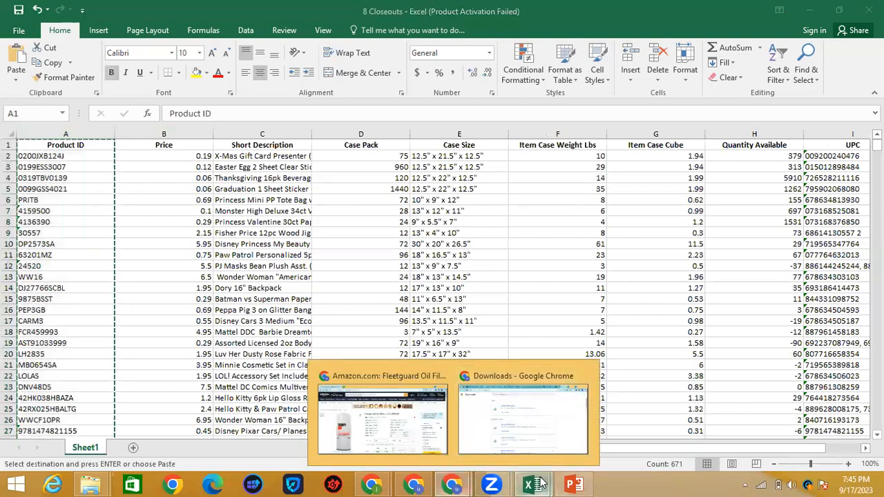
pyautogui.moveTo(532, 483)
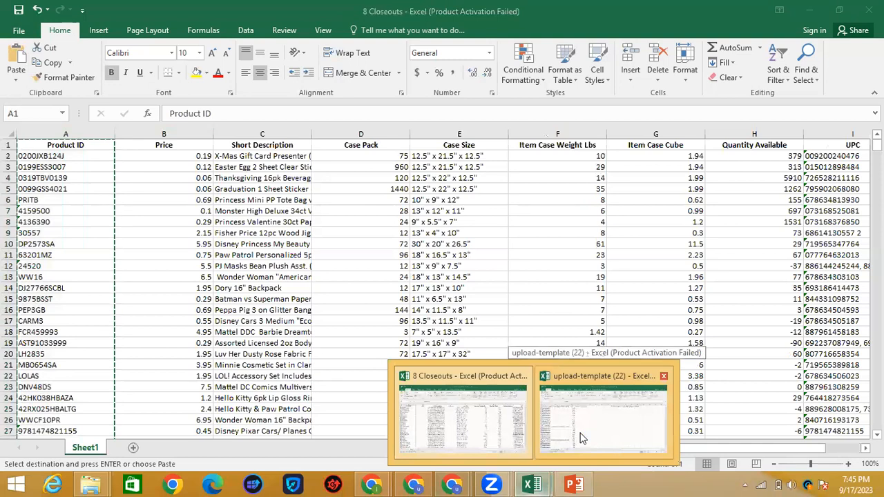
pyautogui.click(580, 437)
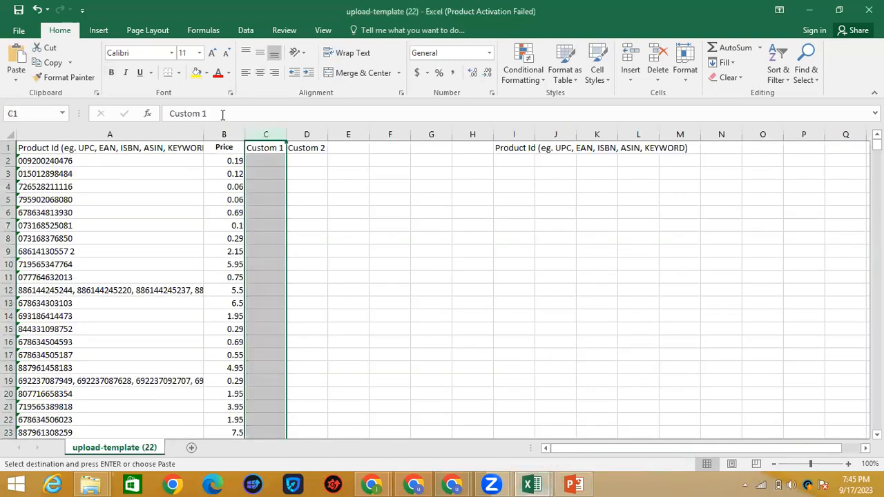
pyautogui.hotkey('ctrl', 'v')
# Step: Rename header C1 to 'CUSTOM 1' and clear the leftover headers in D1 and I1
pyautogui.doubleClick(267, 147)
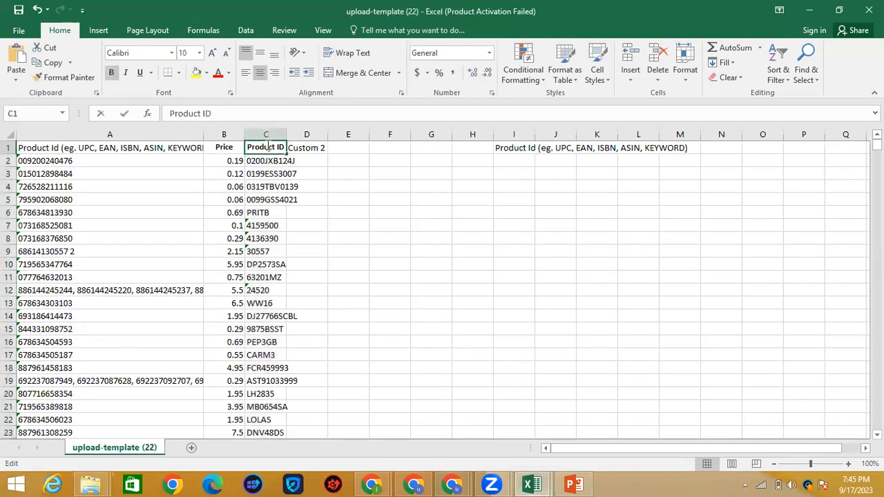
pyautogui.doubleClick(267, 147)
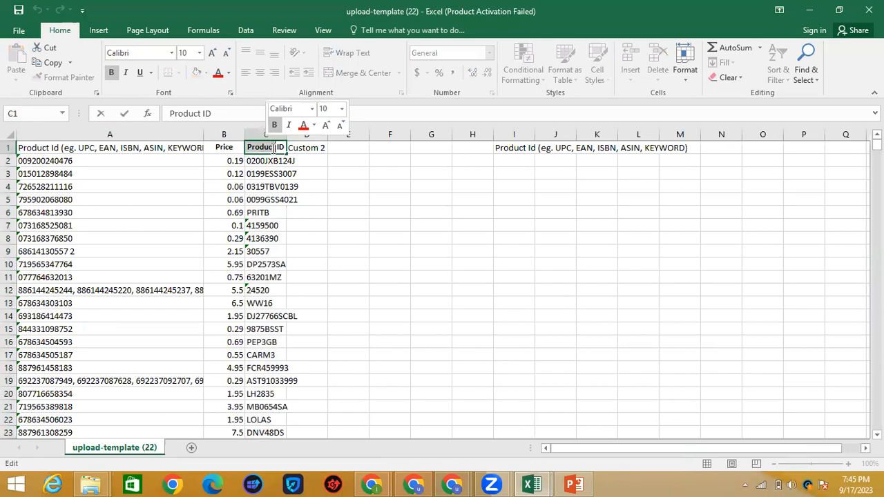
pyautogui.moveTo(290, 148); pyautogui.dragTo(248, 147)
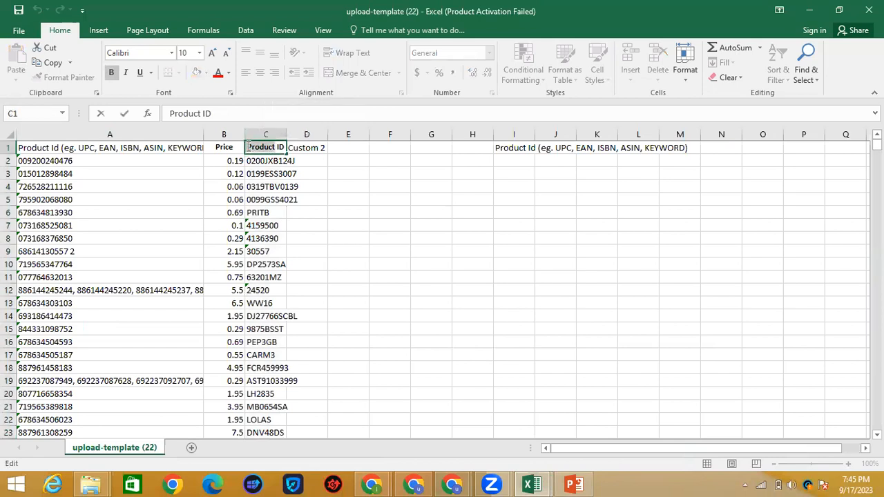
pyautogui.write('CUSTOM 1')
pyautogui.click(318, 148)
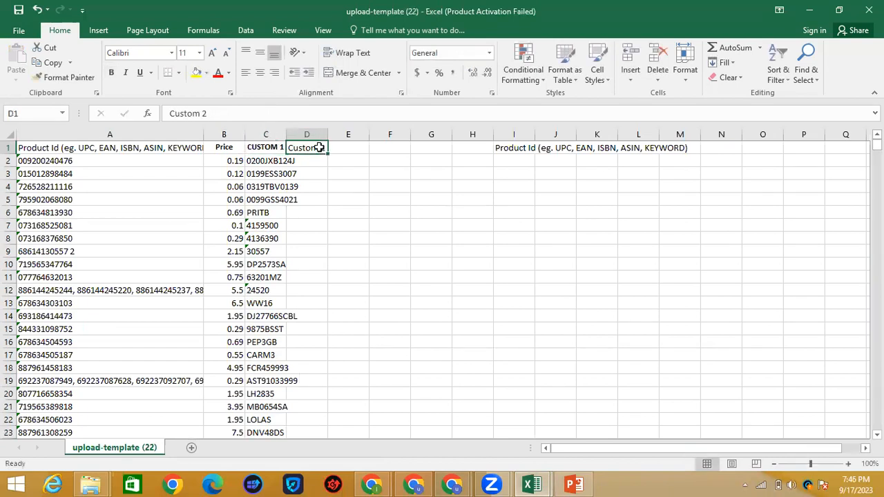
pyautogui.press('Delete')
pyautogui.click(512, 147)
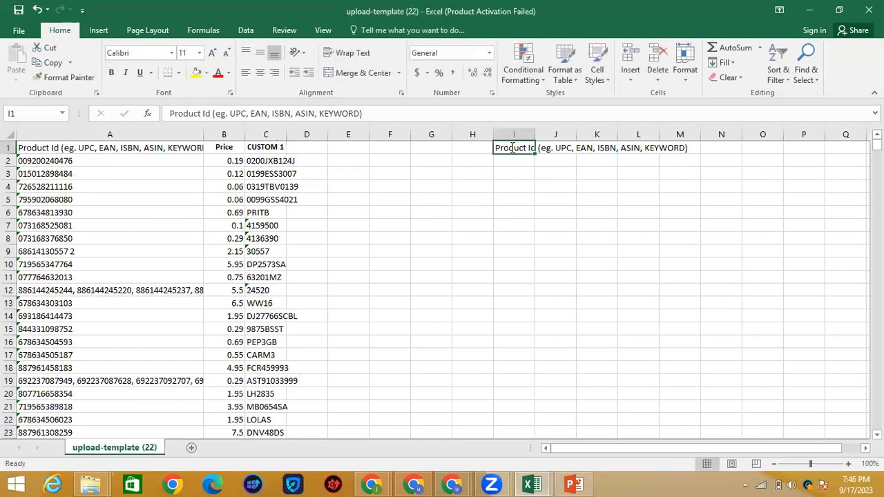
pyautogui.press('BackSpace')
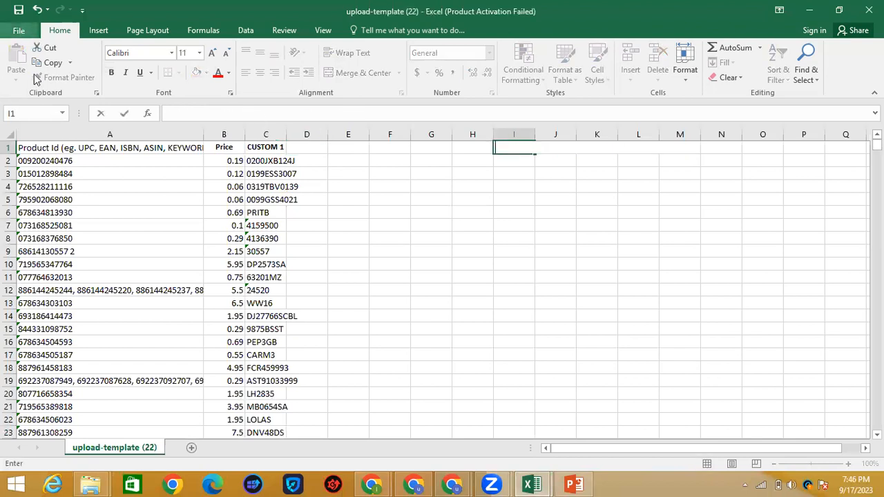
pyautogui.hotkey('ctrl', 'Return')
# Step: Save upload-template (22) to the Documents folder as CSV (Comma delimited), keeping the CSV format
pyautogui.hotkey('alt', 'f')
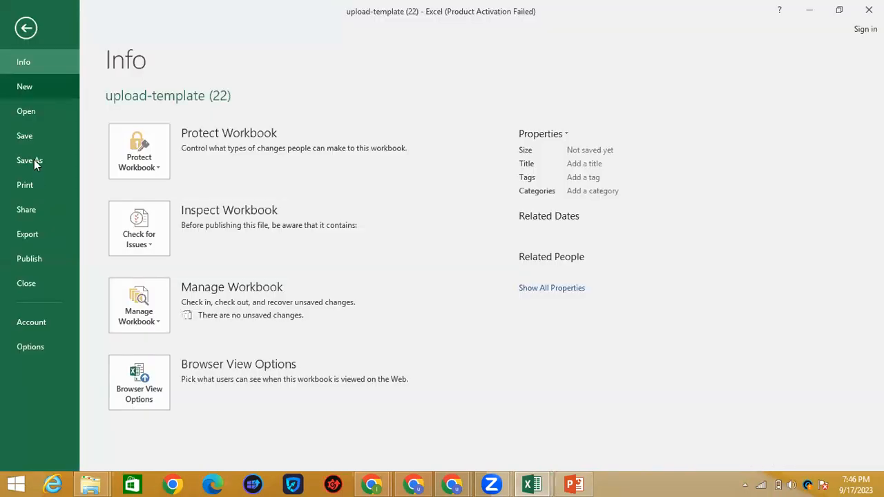
pyautogui.click(35, 161)
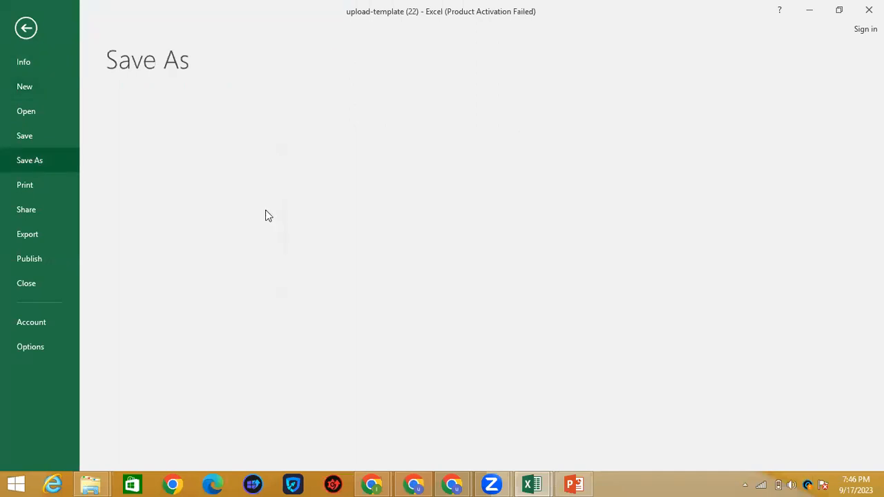
pyautogui.click(376, 237)
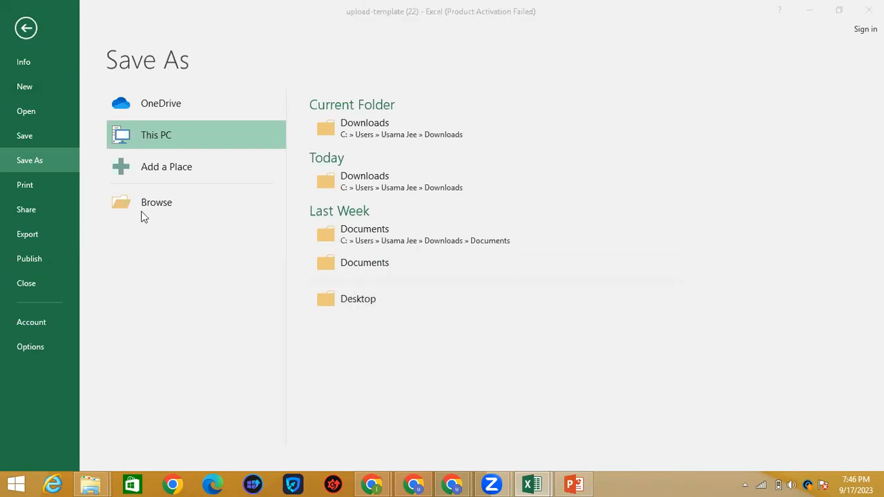
pyautogui.click(336, 290)
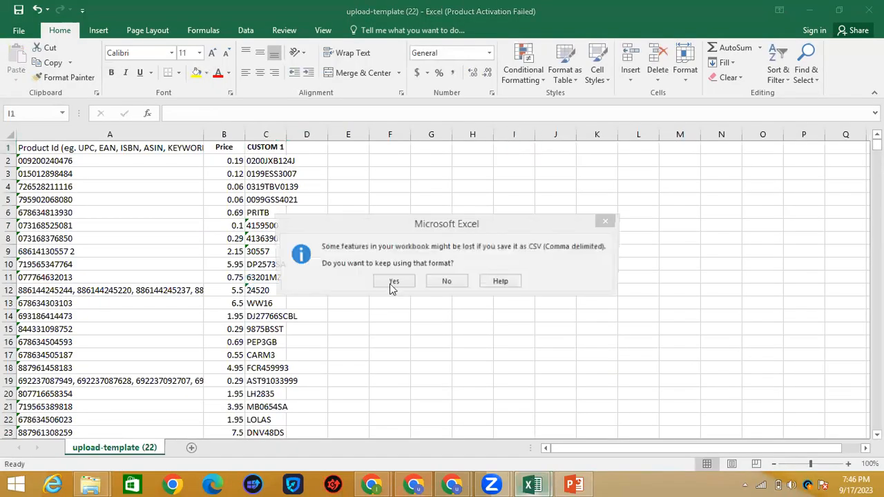
pyautogui.click(392, 284)
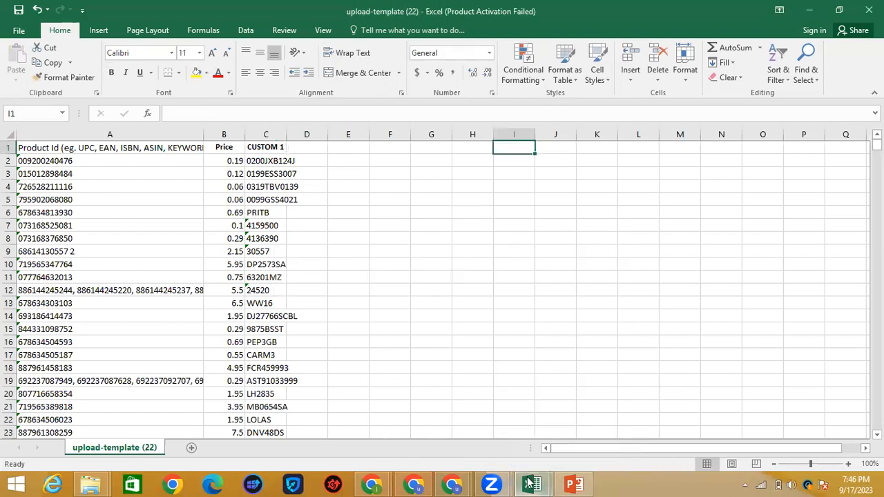
# Step: Upload upload-template (22).csv into ScanUnlimited's Start Scan form
pyautogui.click(532, 484)
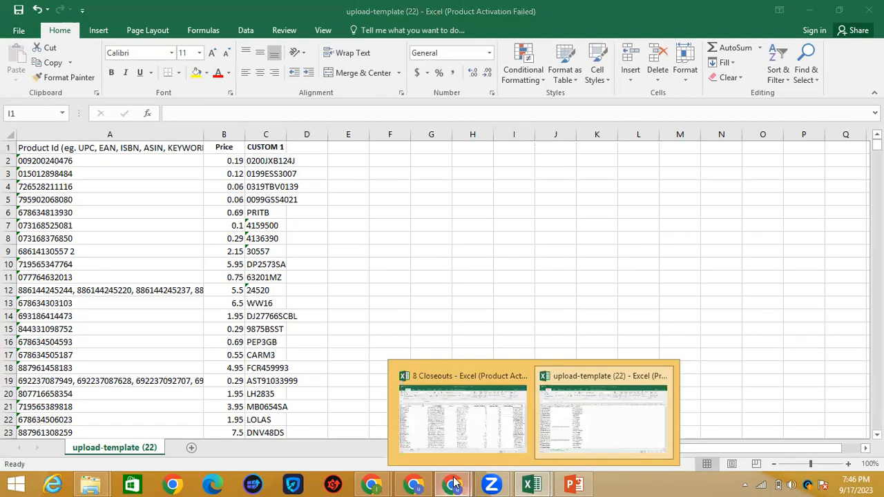
pyautogui.click(453, 484)
pyautogui.click(523, 415)
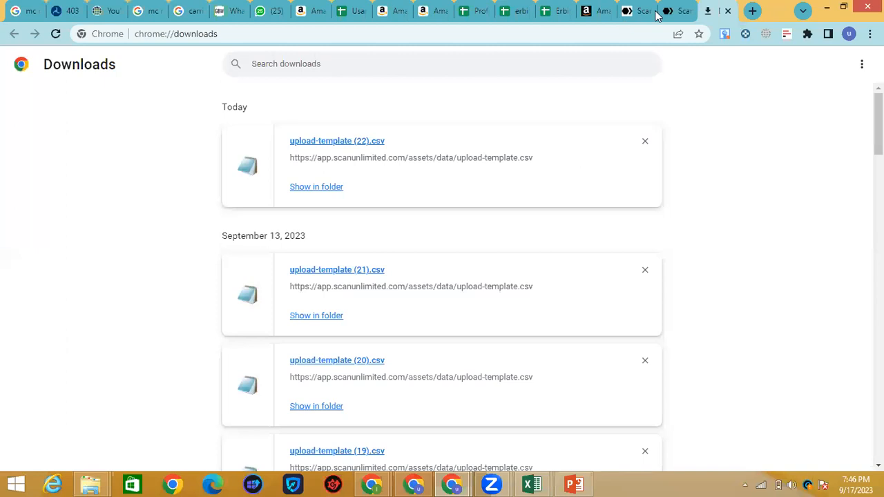
pyautogui.click(664, 11)
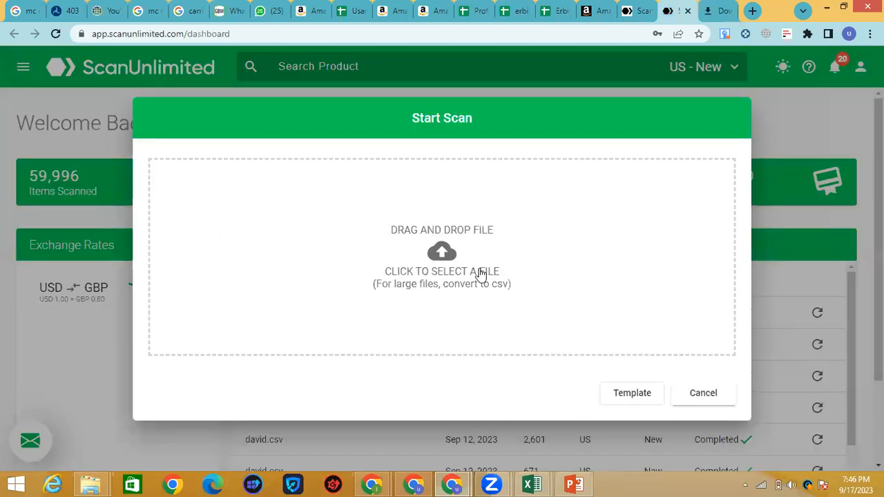
pyautogui.click(465, 329)
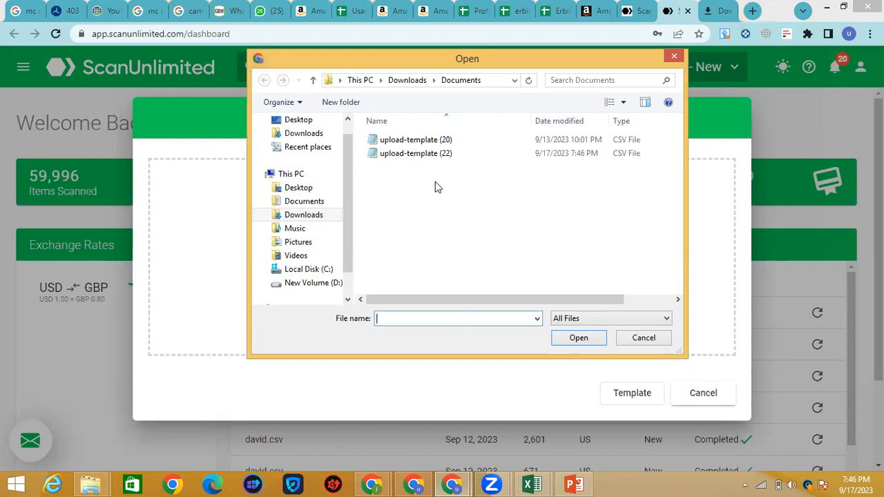
pyautogui.click(427, 158)
pyautogui.press('Return')
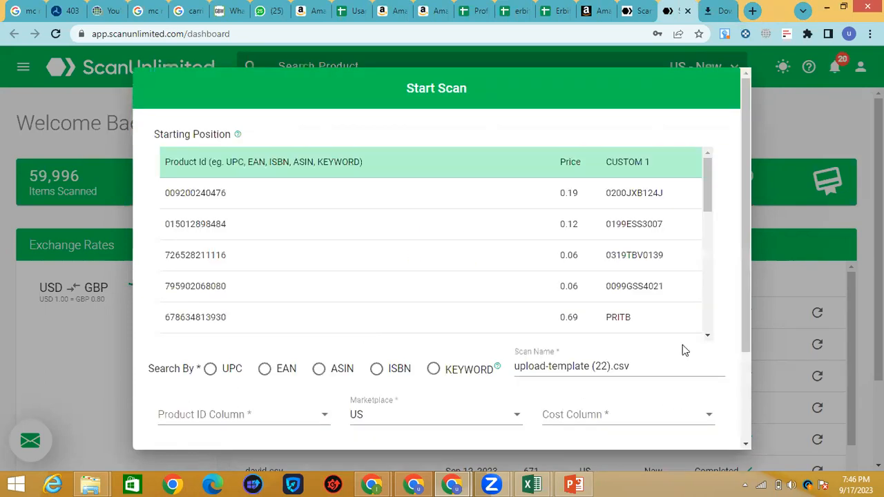
# Step: Search by UPC with Product Id as the ID column, Price as cost and CUSTOM 1 included, then start the scan
pyautogui.click(210, 368)
pyautogui.moveTo(742, 226); pyautogui.dragTo(740, 343)
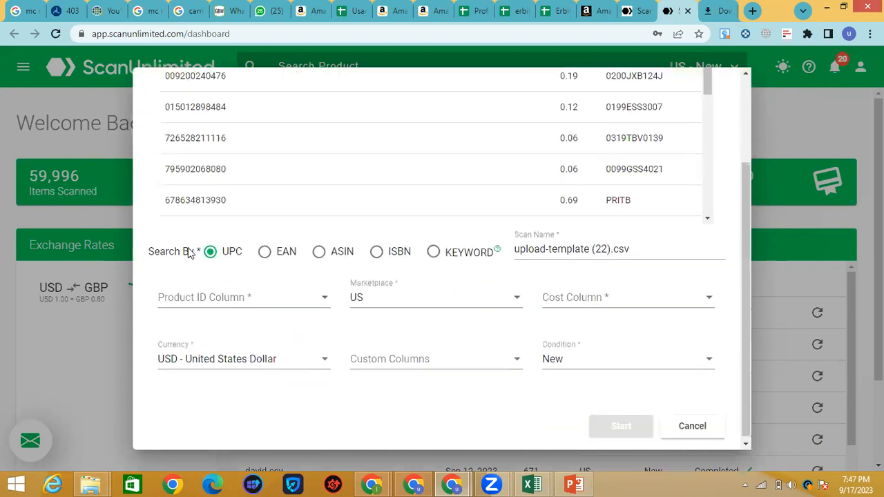
pyautogui.click(263, 302)
pyautogui.click(247, 302)
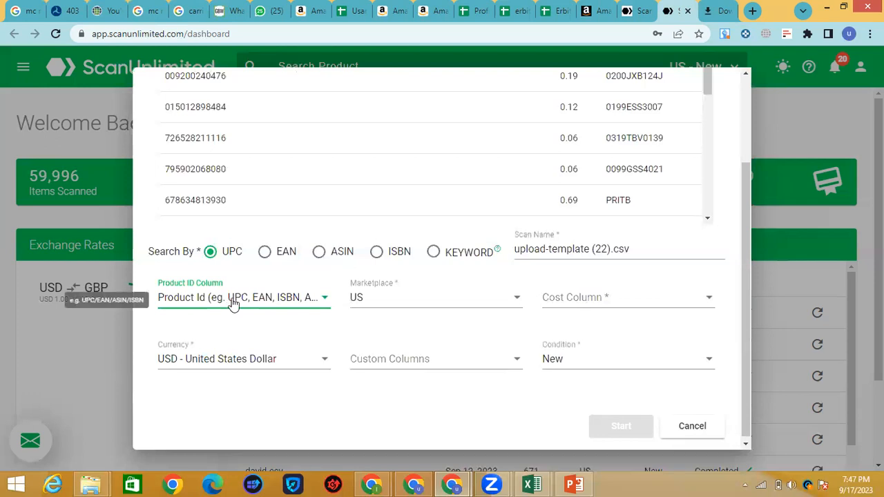
pyautogui.click(633, 315)
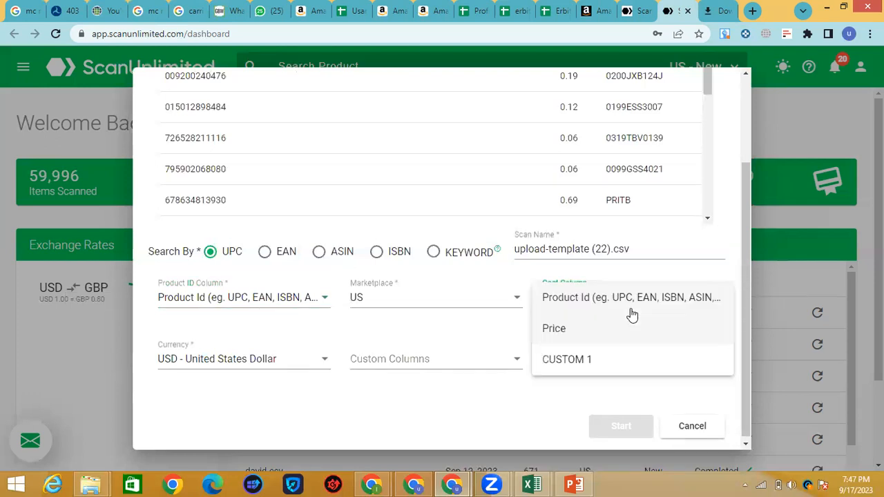
pyautogui.click(632, 315)
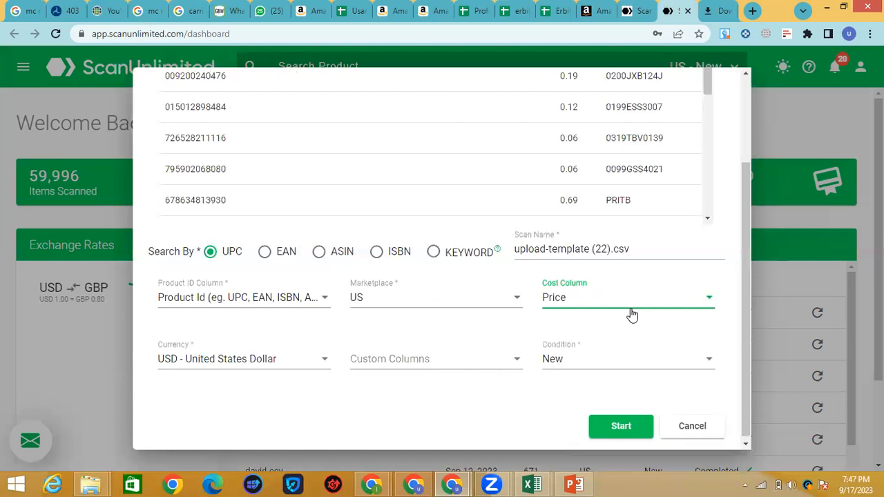
pyautogui.click(442, 362)
pyautogui.click(375, 423)
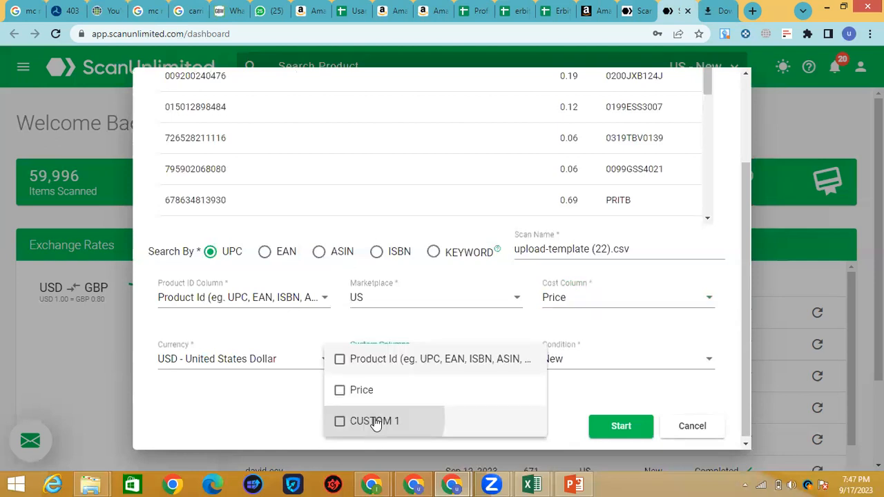
pyautogui.click(607, 443)
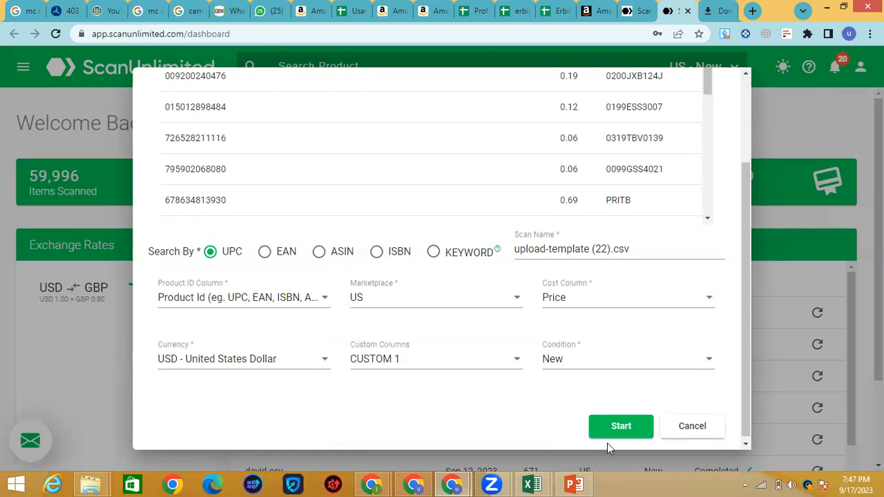
pyautogui.click(622, 429)
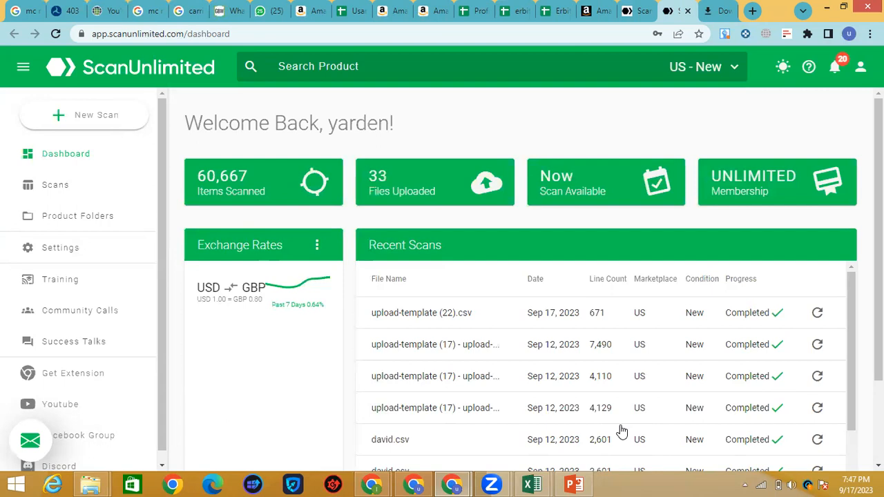
# Step: Open the completed upload-template (22).csv scan results and show its download options
pyautogui.click(746, 322)
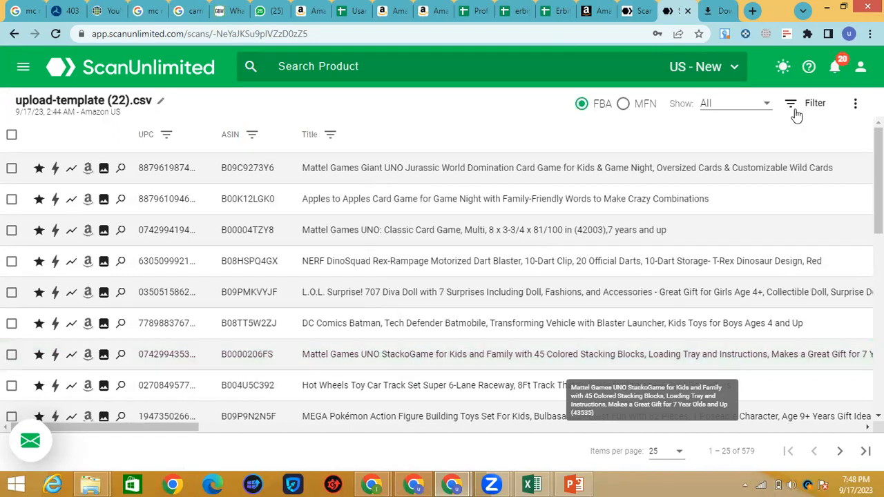
pyautogui.click(855, 103)
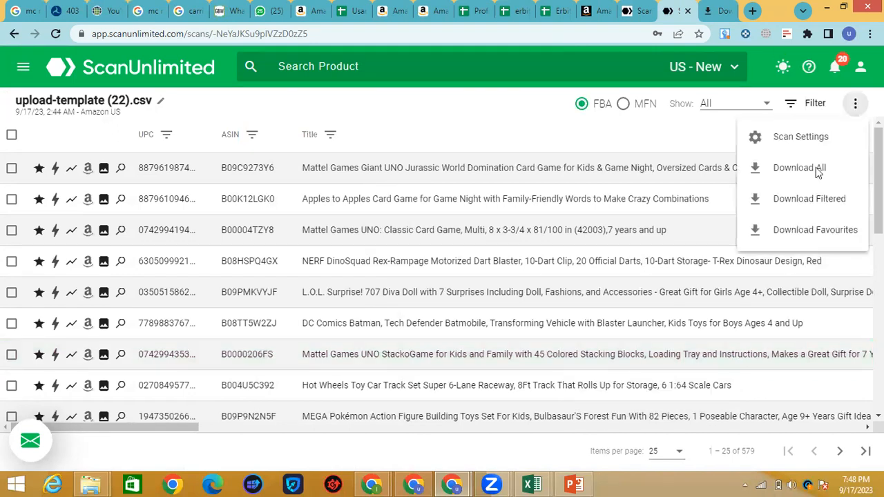
# Step: Export all ScanUnlimited scan results as a CSV and show it in Chrome's Downloads list
pyautogui.click(814, 169)
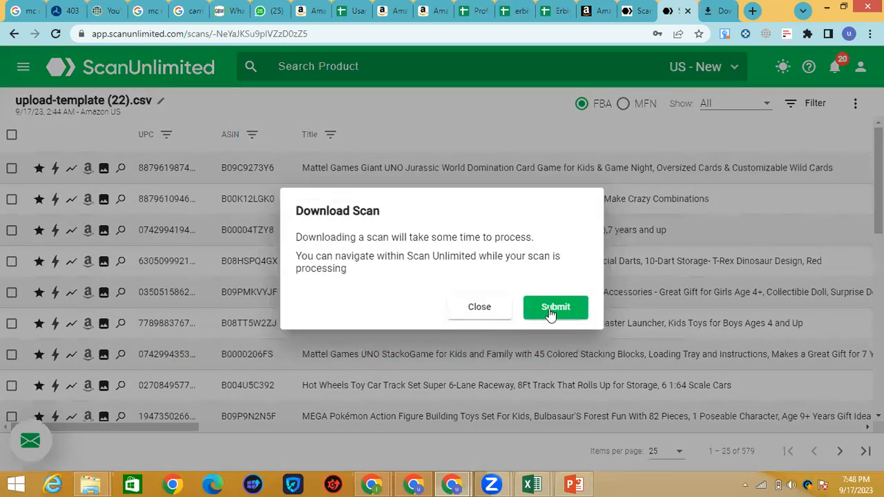
pyautogui.click(550, 313)
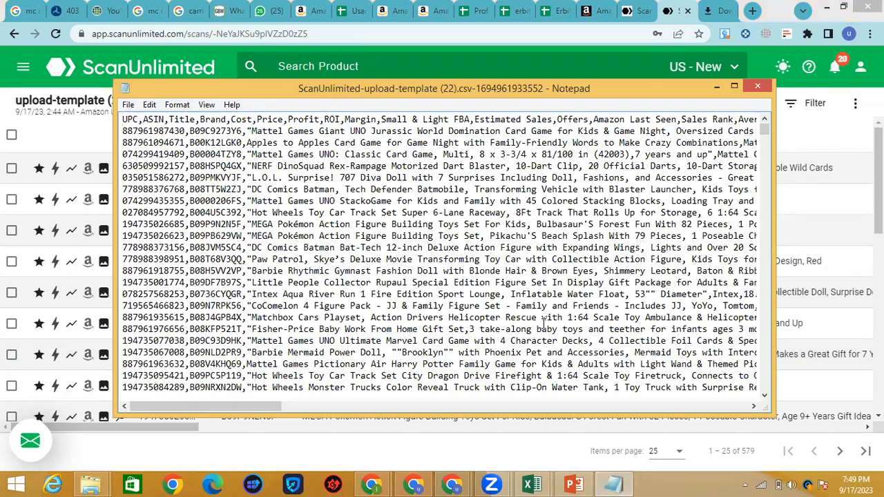
pyautogui.click(757, 88)
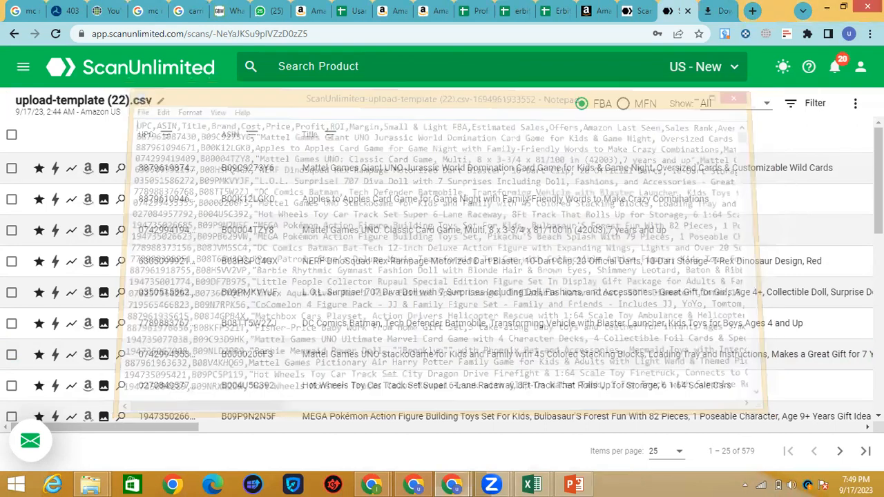
pyautogui.click(870, 33)
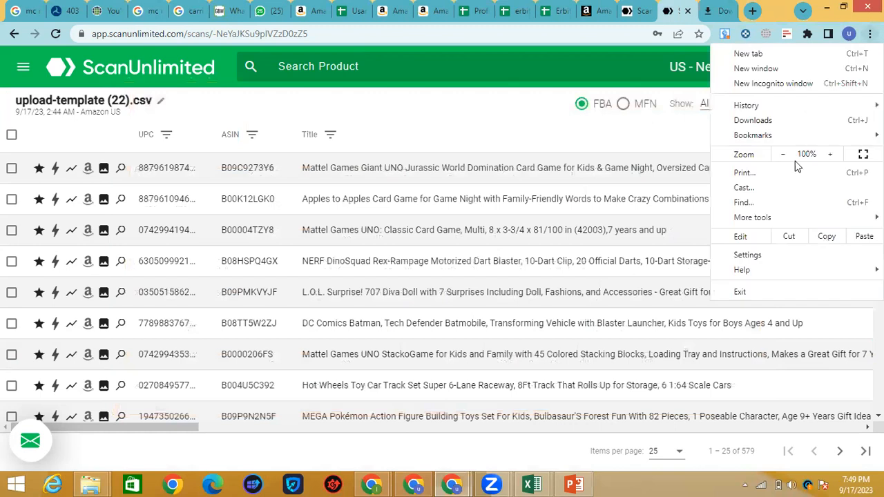
pyautogui.click(771, 121)
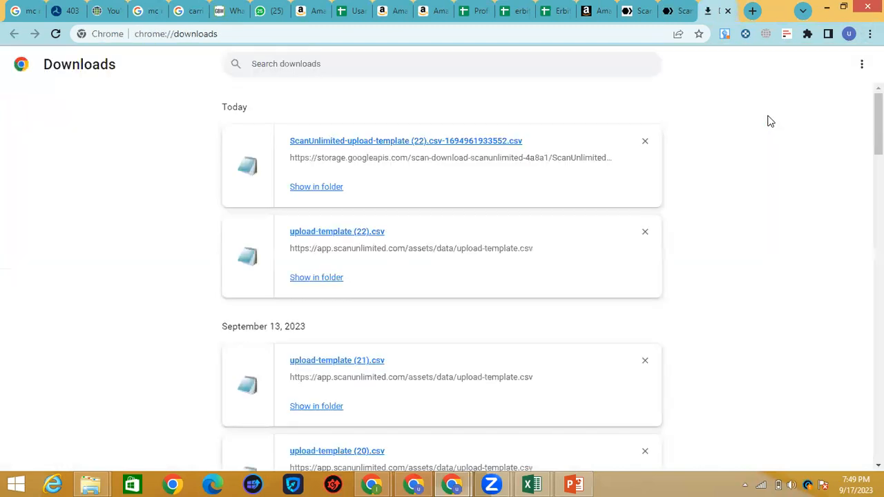
# Step: Locate ScanUnlimited-upload-template (22).csv in the Downloads folder and open it with Excel 2016
pyautogui.click(321, 194)
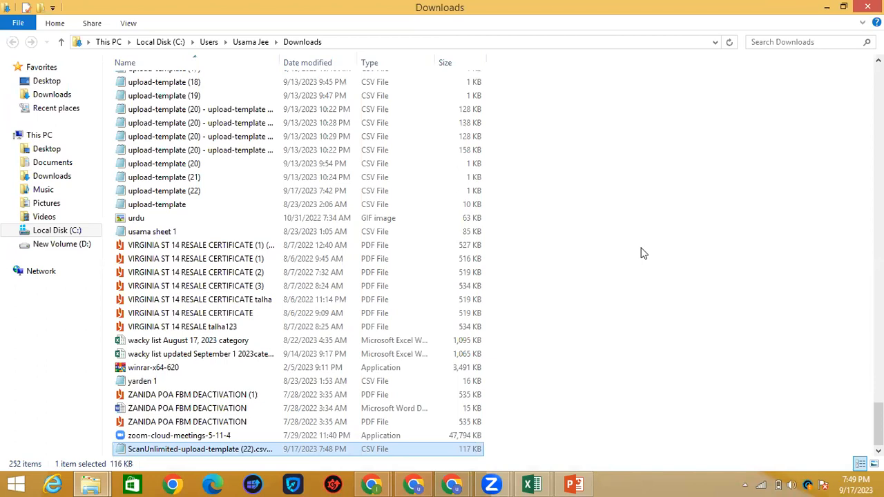
pyautogui.rightClick(217, 451)
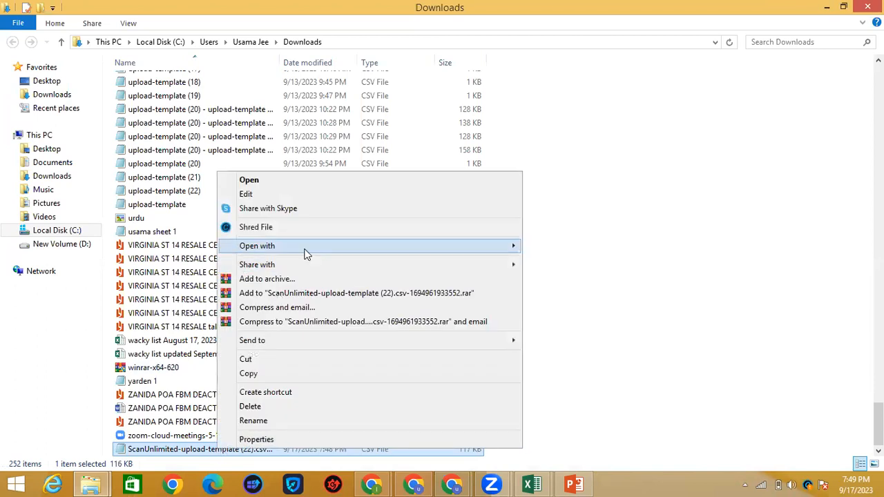
pyautogui.moveTo(306, 254)
pyautogui.click(558, 246)
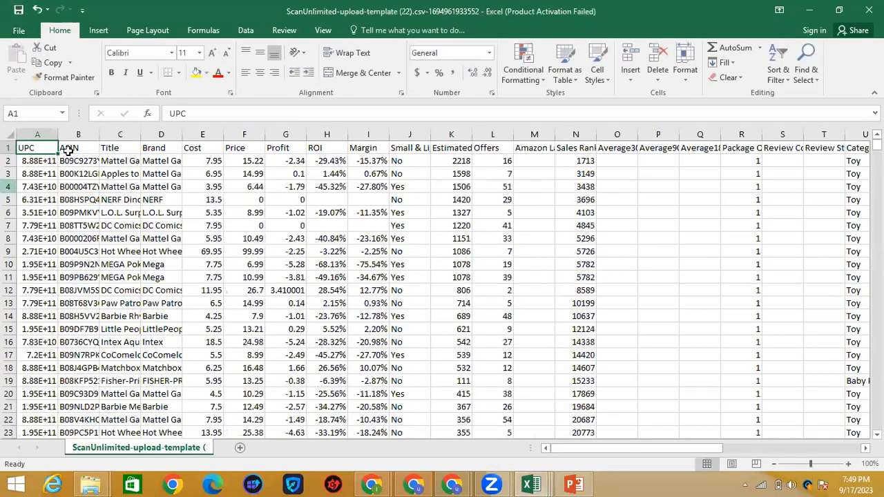
# Step: Widen column A to show full UPCs and freeze the top header row
pyautogui.moveTo(60, 134); pyautogui.dragTo(138, 145)
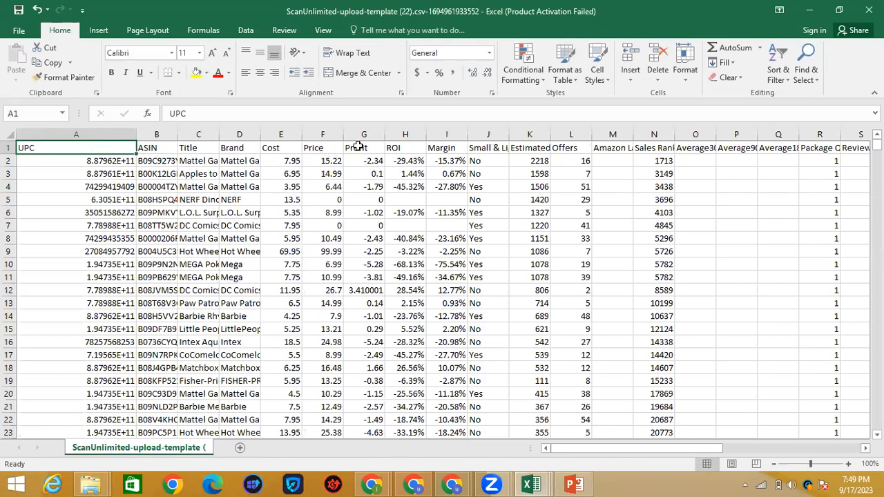
pyautogui.click(9, 148)
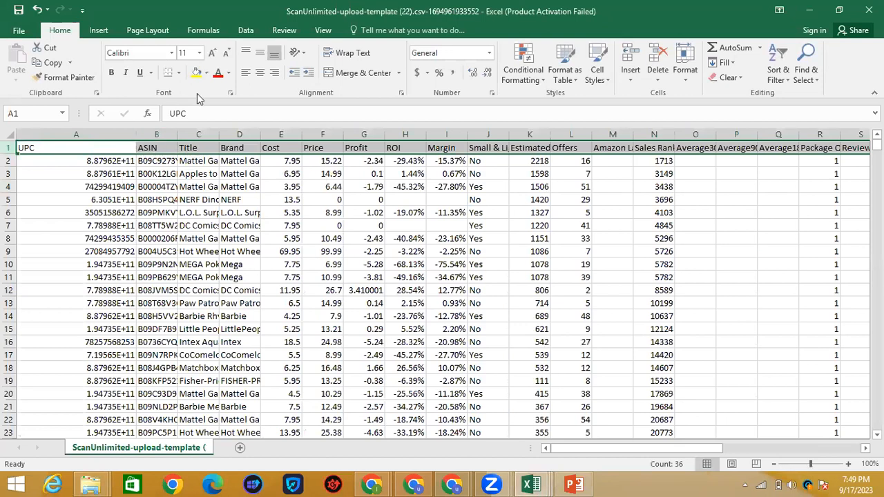
pyautogui.click(330, 31)
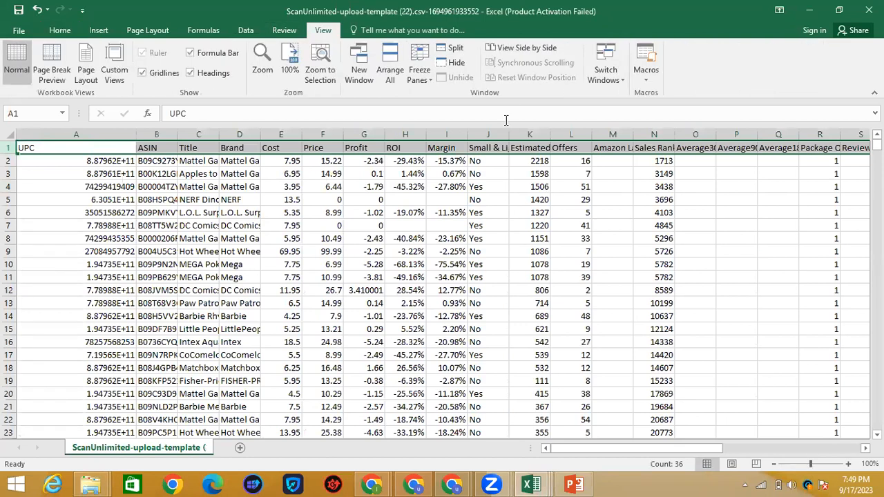
pyautogui.click(420, 65)
pyautogui.click(481, 131)
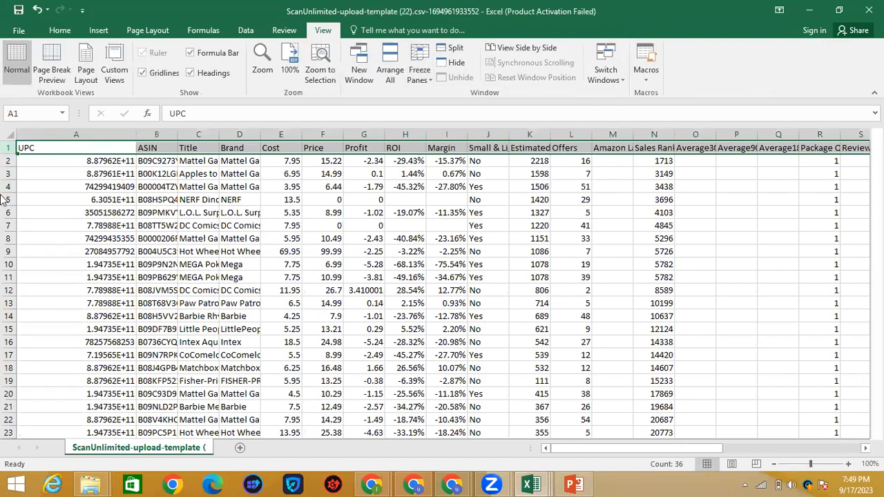
# Step: Add filter arrows to every column header of the results sheet
pyautogui.click(58, 32)
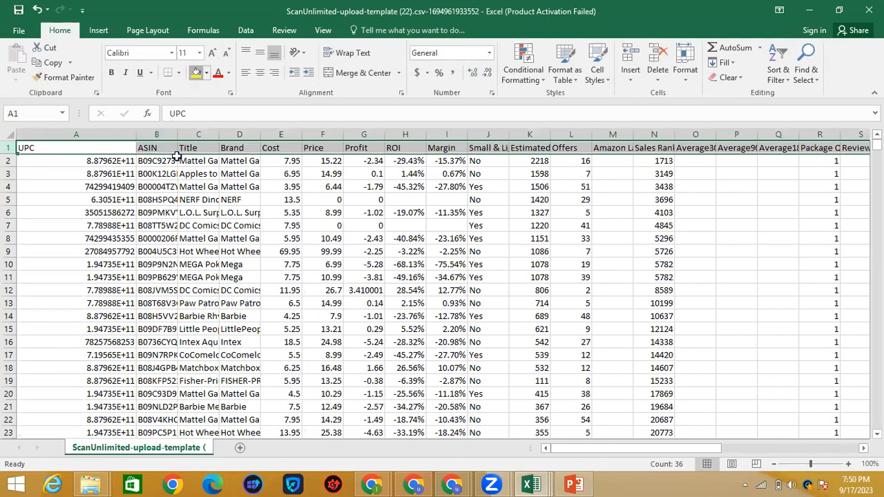
pyautogui.click(9, 134)
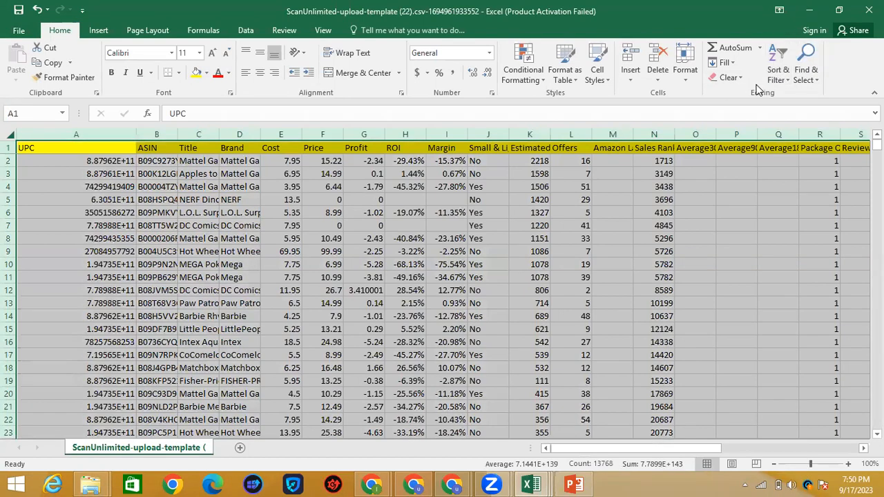
pyautogui.click(778, 77)
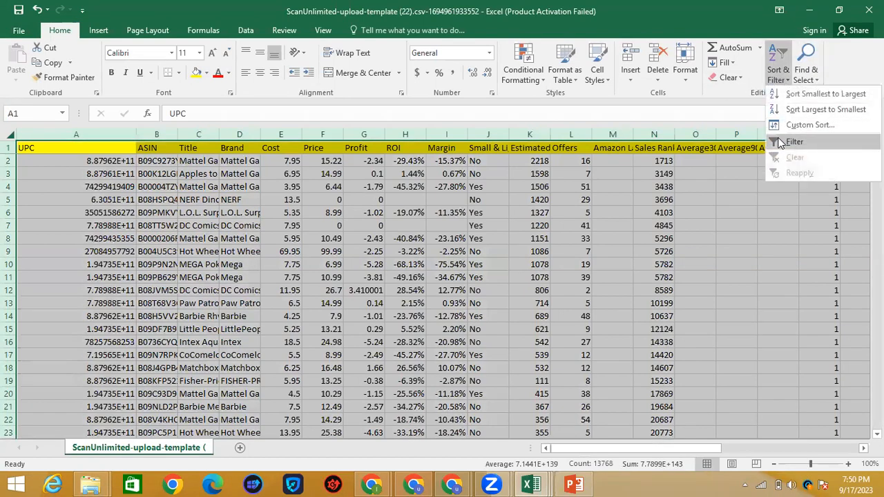
pyautogui.click(779, 141)
pyautogui.hscroll(8, 283, 201)
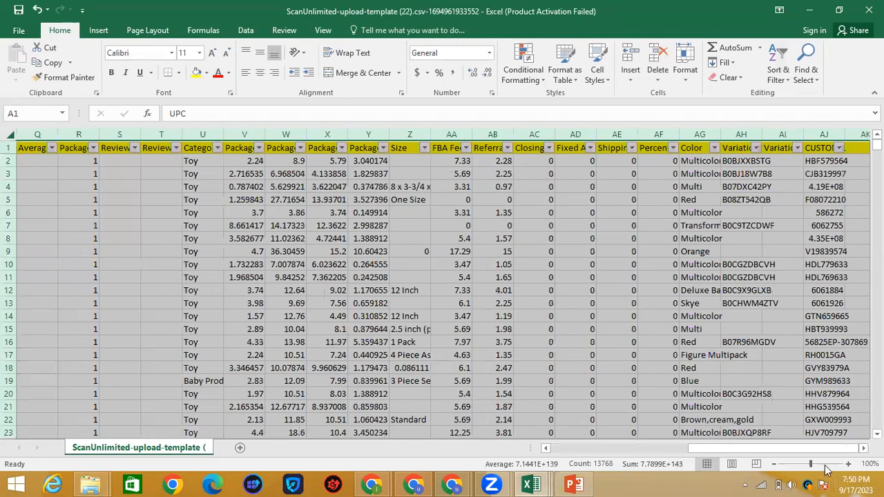
pyautogui.moveTo(748, 447); pyautogui.dragTo(588, 449)
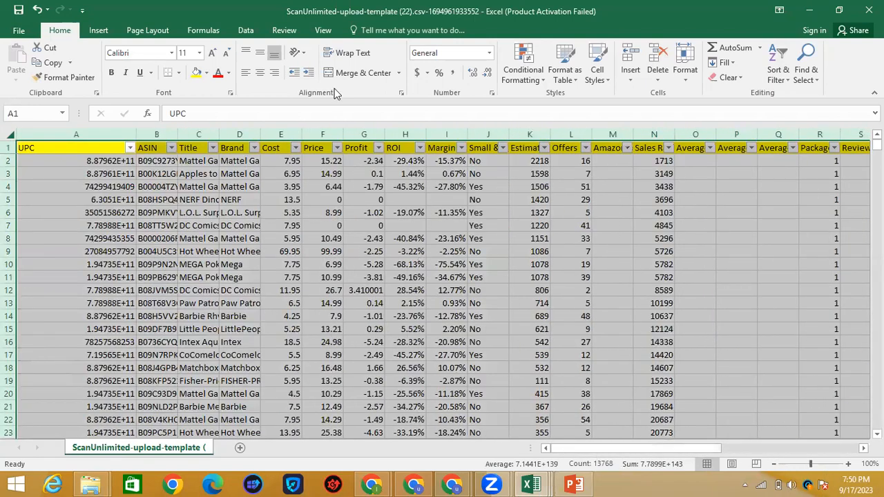
# Step: Filter Profit to values between 4 and 300, leaving 41 of 579 records
pyautogui.click(378, 147)
pyautogui.moveTo(287, 247)
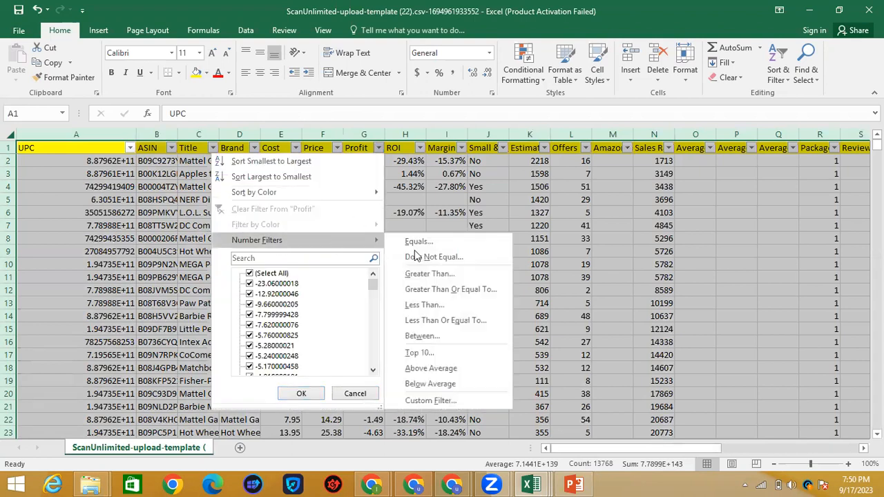
pyautogui.click(422, 336)
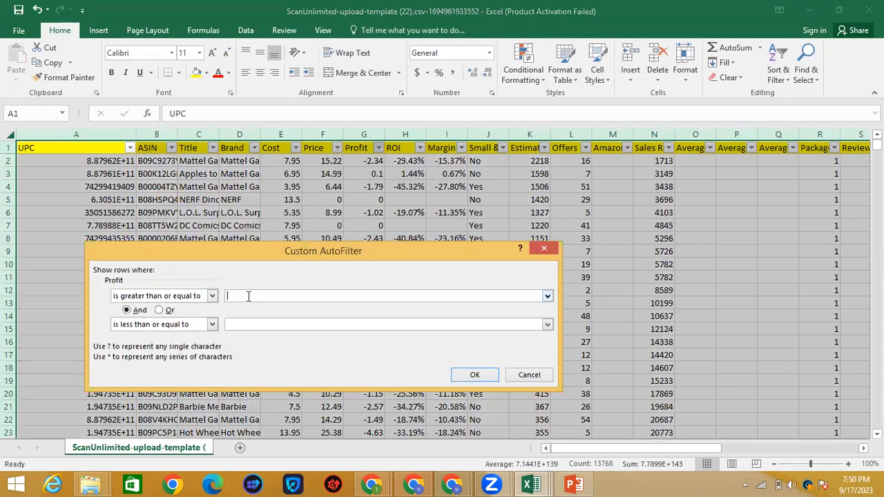
pyautogui.write('4')
pyautogui.click(249, 323)
pyautogui.write('300')
pyautogui.click(475, 375)
pyautogui.moveTo(877, 222)
pyautogui.mouseDown()
pyautogui.moveTo(877, 314)
pyautogui.moveTo(878, 214)
pyautogui.mouseUp()
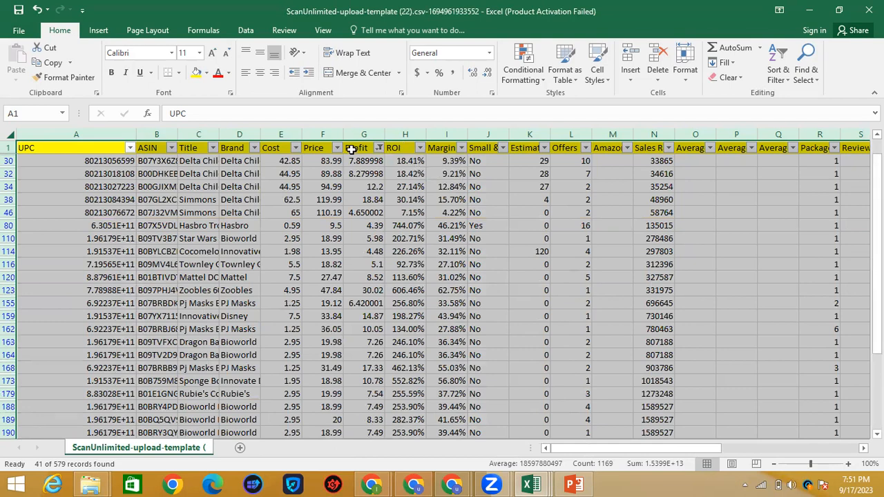
pyautogui.click(419, 148)
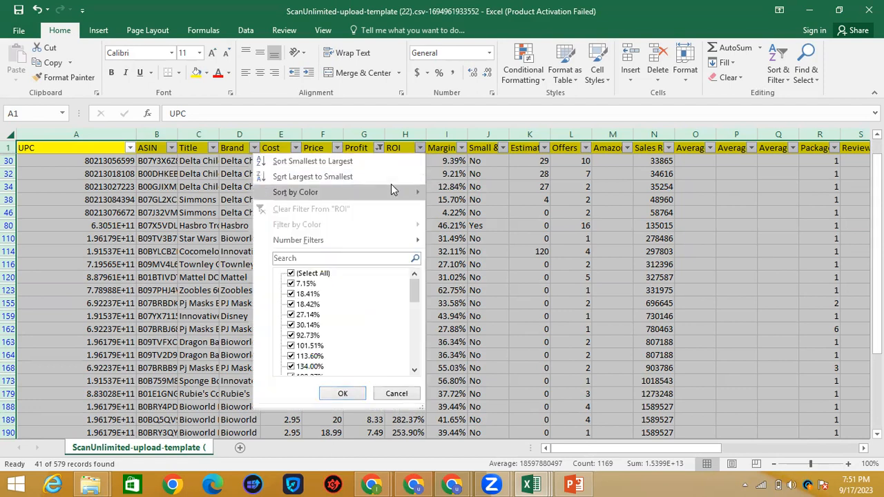
# Step: Close the ROI filter unchanged and undo an accidental all-column width change
pyautogui.moveTo(391, 187)
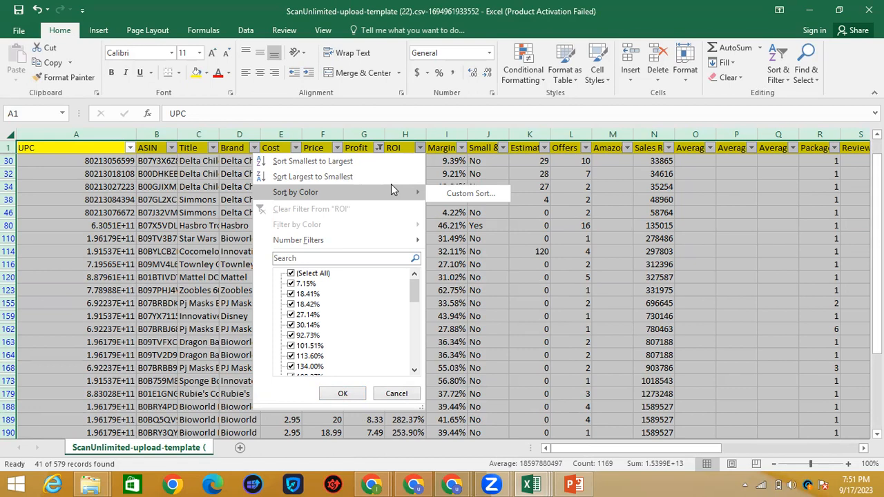
pyautogui.moveTo(370, 240)
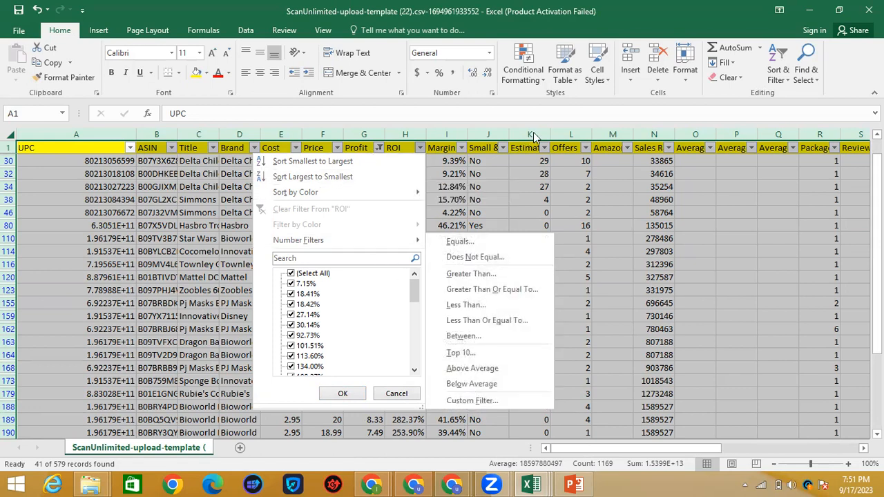
pyautogui.click(494, 178)
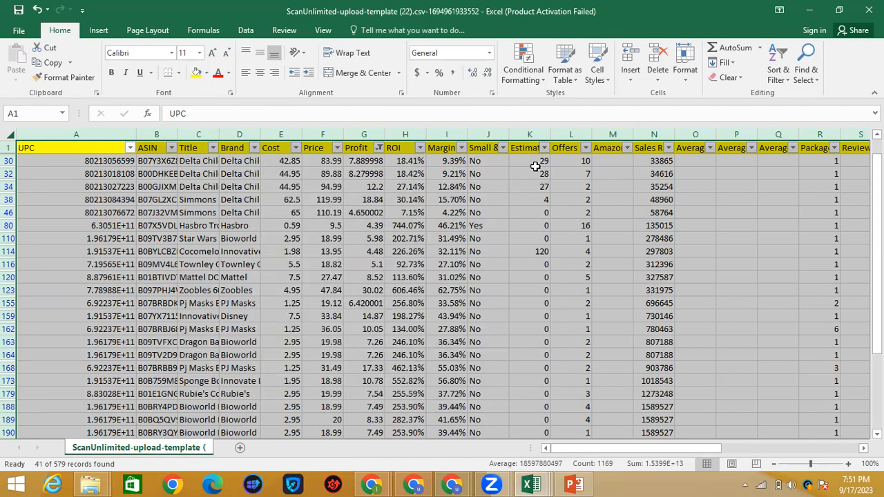
pyautogui.moveTo(552, 132); pyautogui.dragTo(600, 134)
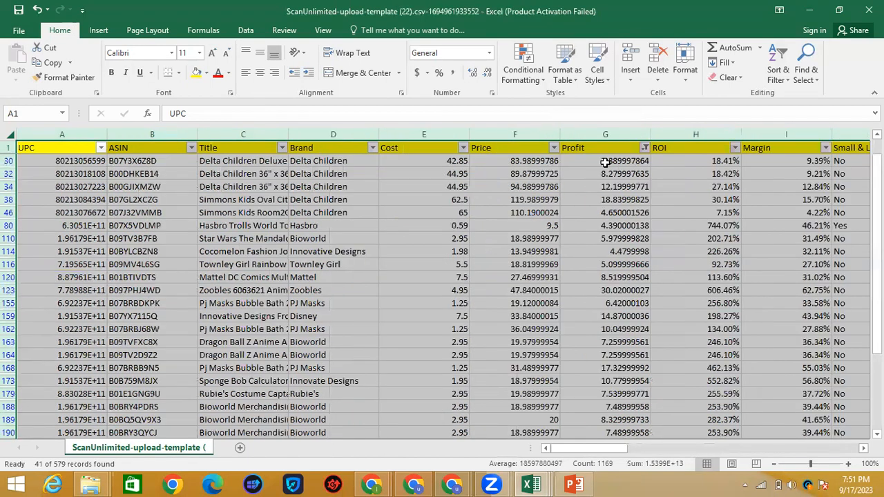
pyautogui.click(478, 395)
pyautogui.moveTo(617, 451)
pyautogui.mouseDown()
pyautogui.moveTo(604, 450)
pyautogui.moveTo(702, 451)
pyautogui.moveTo(619, 451)
pyautogui.mouseUp()
pyautogui.hotkey('ctrl', 'z')
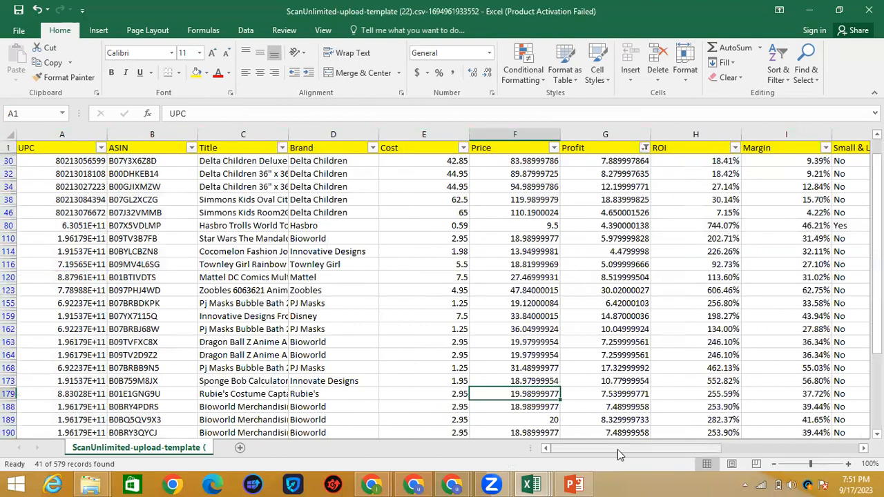
pyautogui.click(550, 207)
# Step: Widen the Estimated Sales, Sales Rank and Offers columns so their headers read fully
pyautogui.moveTo(550, 133); pyautogui.dragTo(611, 132)
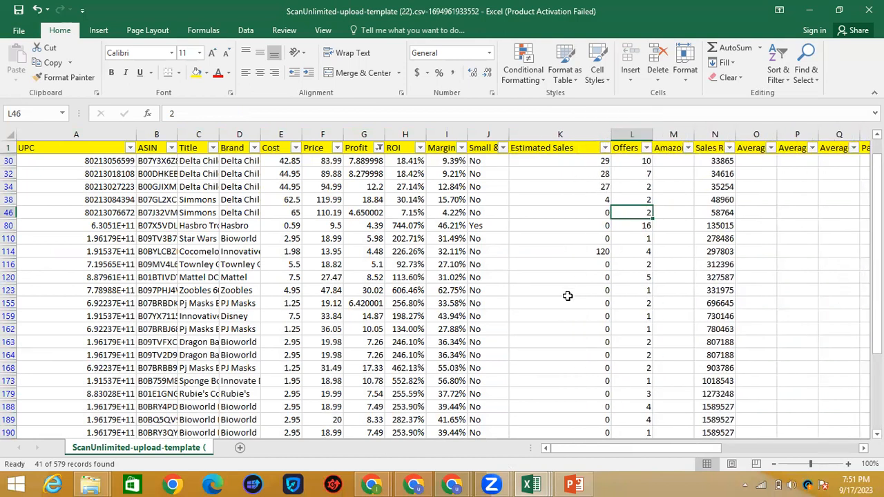
pyautogui.scroll(-3, 566, 297)
pyautogui.scroll(-7, 567, 297)
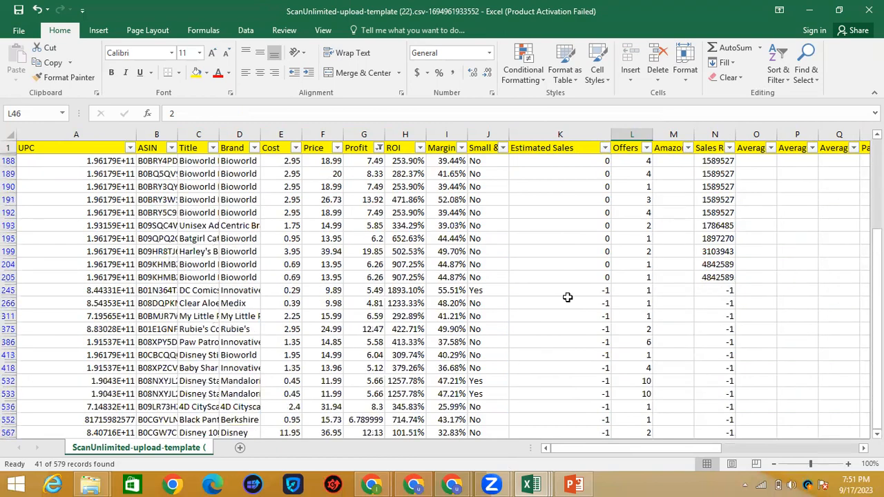
pyautogui.scroll(5, 567, 297)
pyautogui.scroll(6, 568, 297)
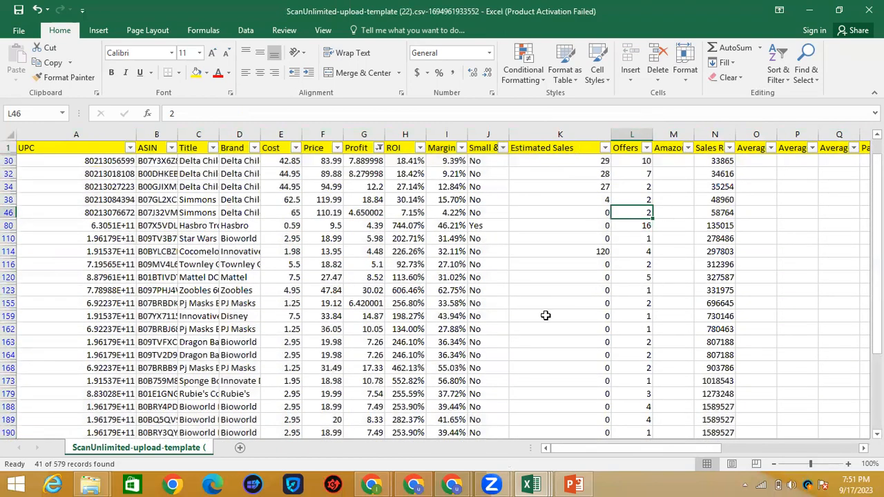
pyautogui.moveTo(582, 453); pyautogui.dragTo(627, 447)
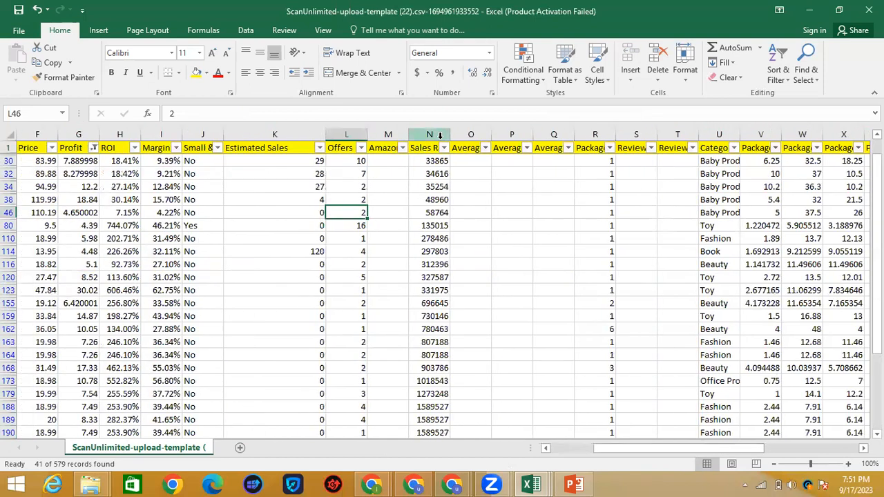
pyautogui.moveTo(450, 134); pyautogui.dragTo(513, 133)
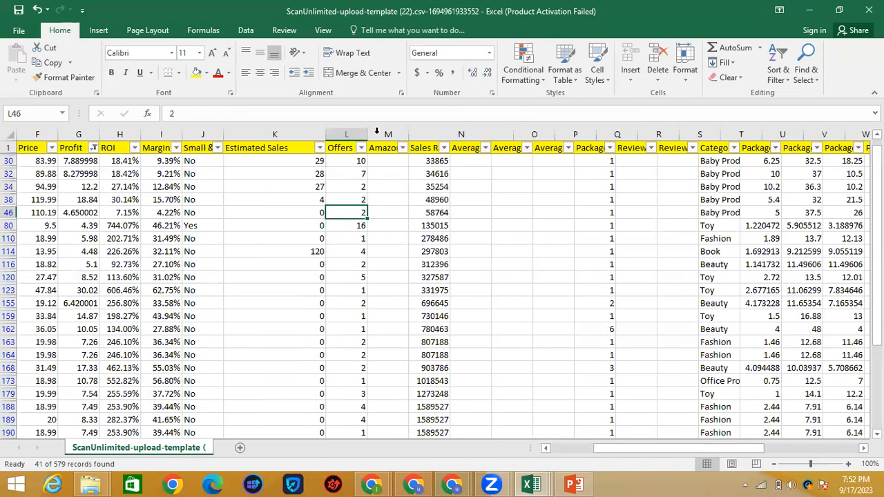
pyautogui.moveTo(368, 134); pyautogui.dragTo(426, 133)
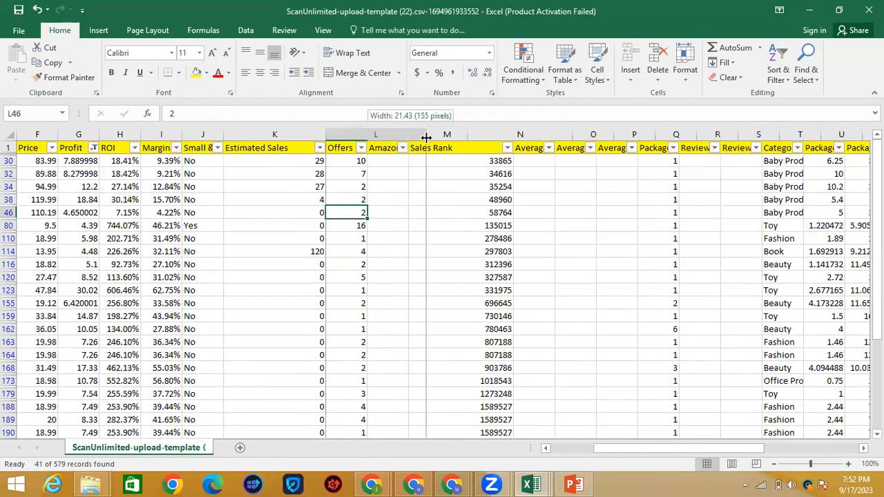
pyautogui.click(421, 149)
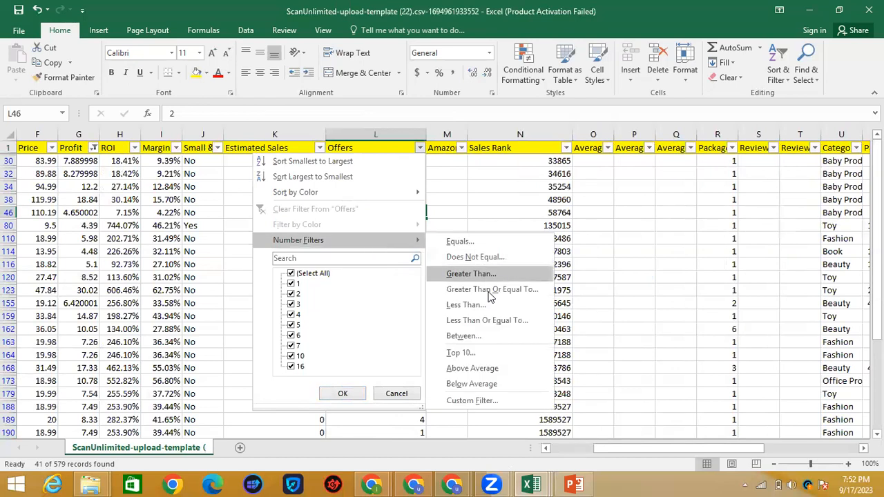
# Step: Apply a between filter of 4 to 12 on Offers, showing 11 of 579 records
pyautogui.click(459, 337)
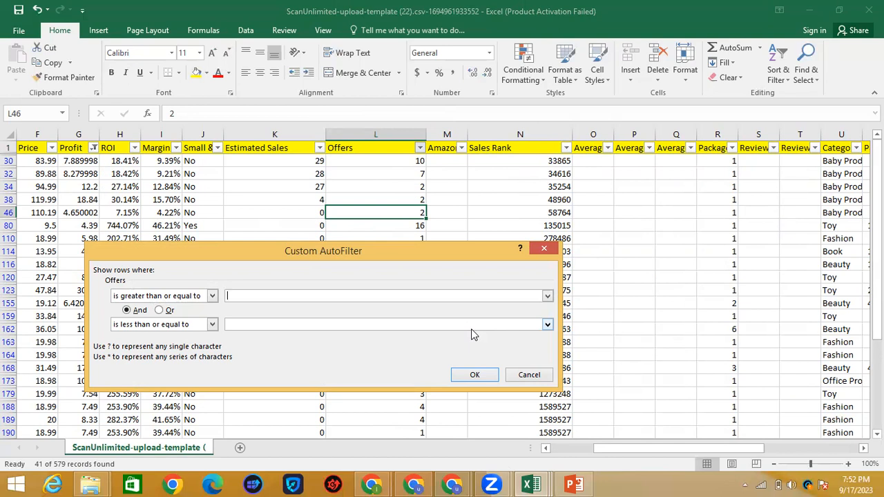
pyautogui.write('4')
pyautogui.click(372, 323)
pyautogui.write('12')
pyautogui.click(483, 382)
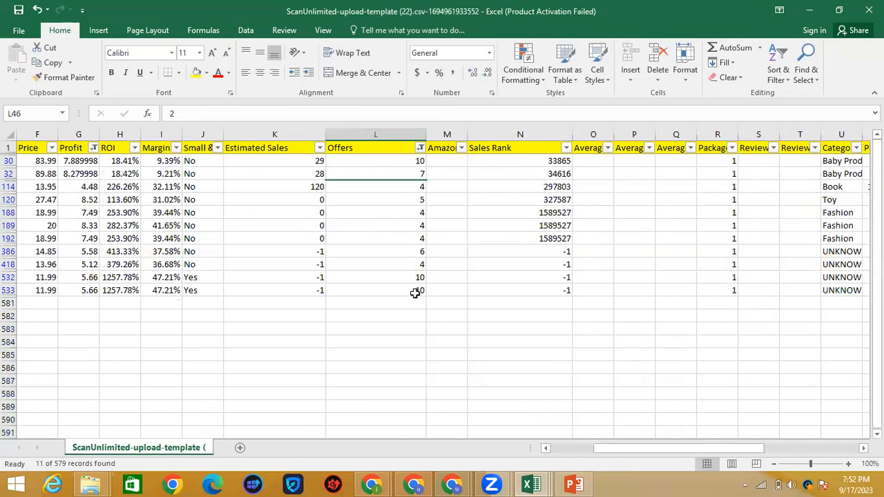
# Step: Filter Sales Rank to between 0 and 50000, leaving 2 of 579 records
pyautogui.click(565, 148)
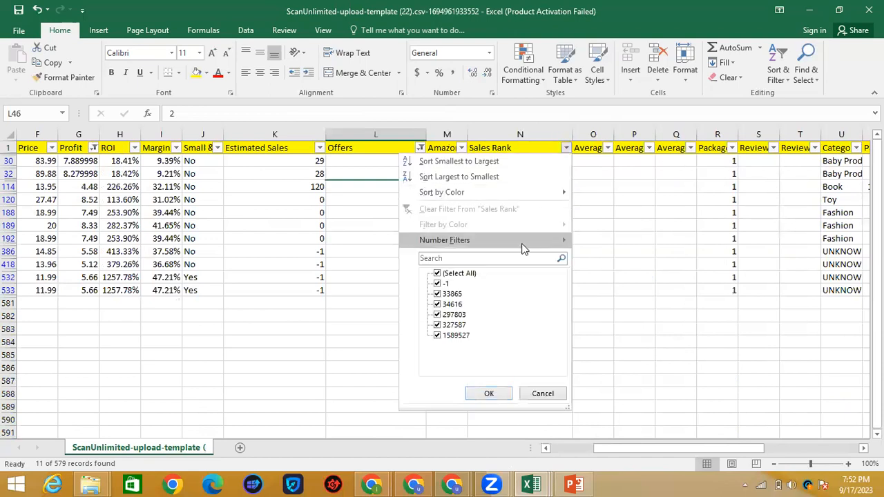
pyautogui.moveTo(524, 247)
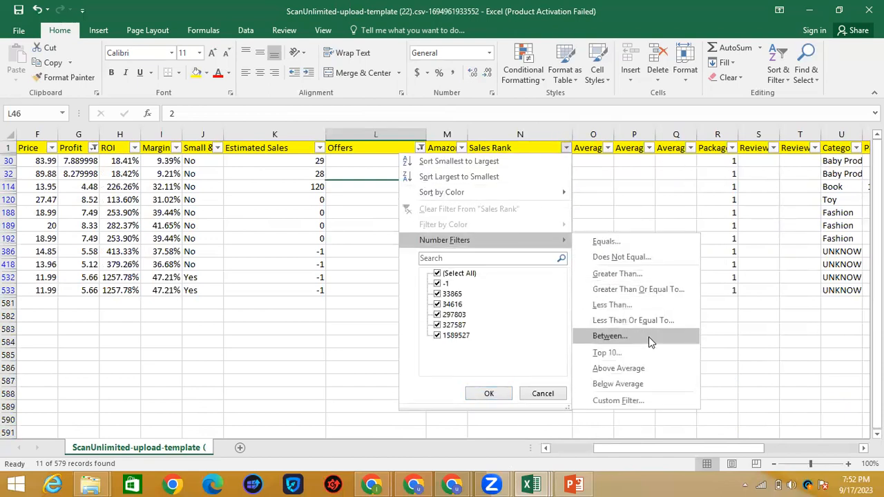
pyautogui.click(610, 336)
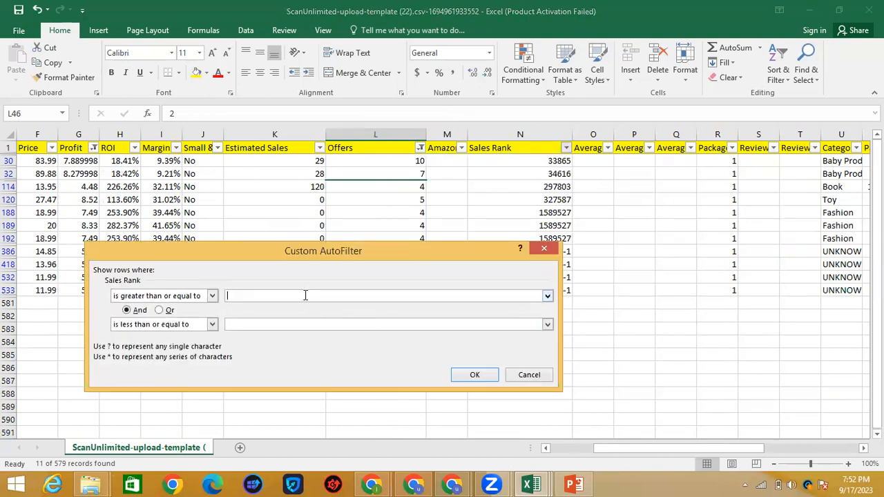
pyautogui.write('0')
pyautogui.click(304, 323)
pyautogui.write('50000')
pyautogui.click(481, 372)
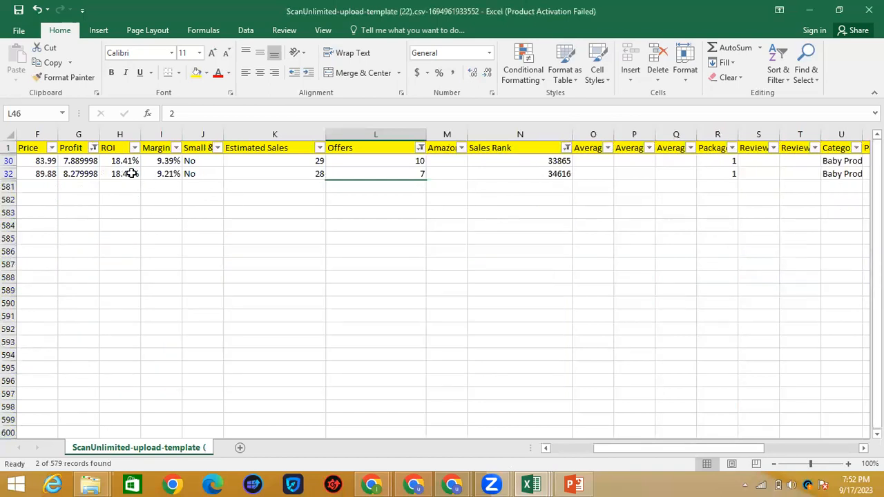
# Step: Check the remaining rows' estimated sales of 29 and 28 and widen the Price column
pyautogui.click(295, 161)
pyautogui.click(295, 171)
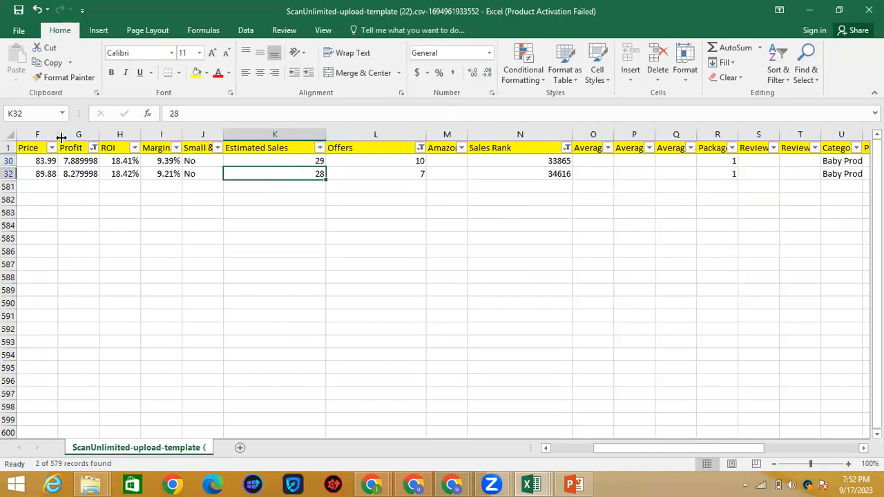
pyautogui.moveTo(58, 133); pyautogui.dragTo(94, 133)
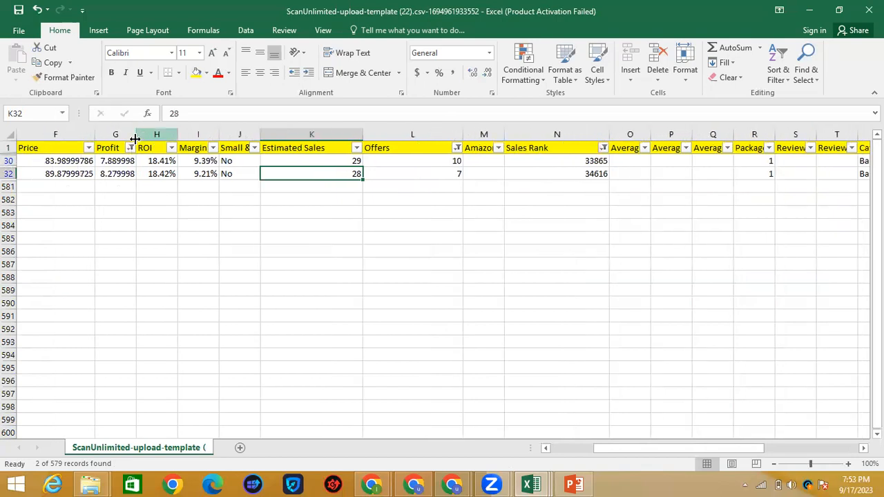
# Step: Autofit the ASIN column and copy ASIN B07Y3X6Z8D from cell B30
pyautogui.moveTo(589, 447); pyautogui.dragTo(518, 449)
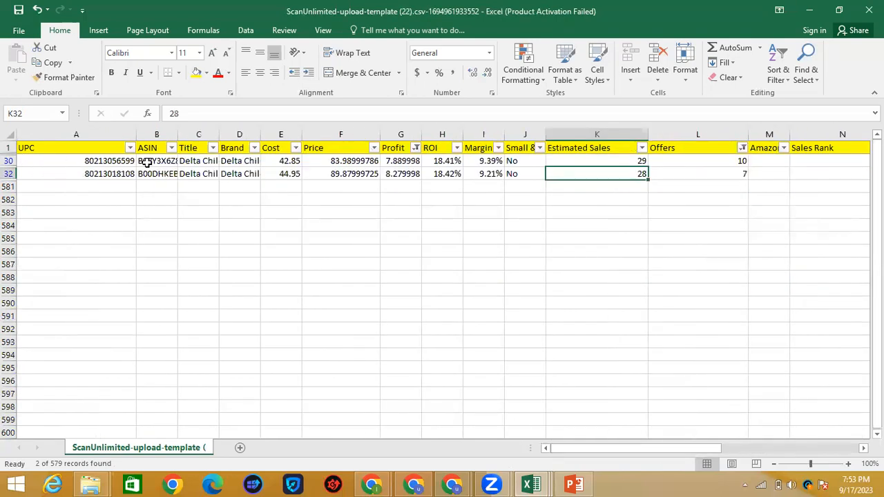
pyautogui.doubleClick(204, 138)
pyautogui.click(156, 161)
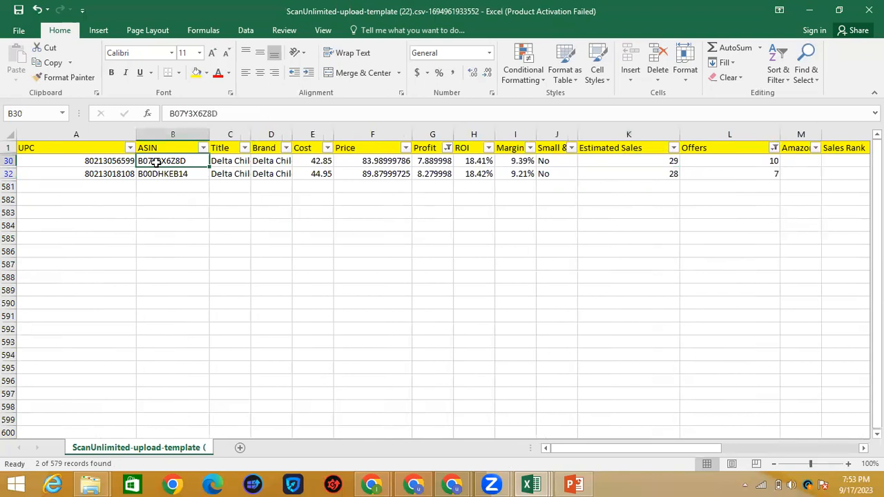
pyautogui.hotkey('ctrl', 'c')
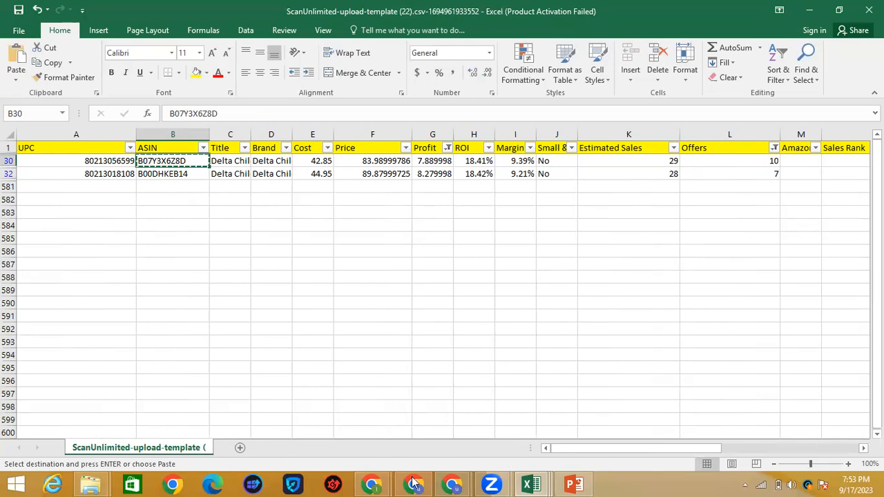
pyautogui.click(452, 484)
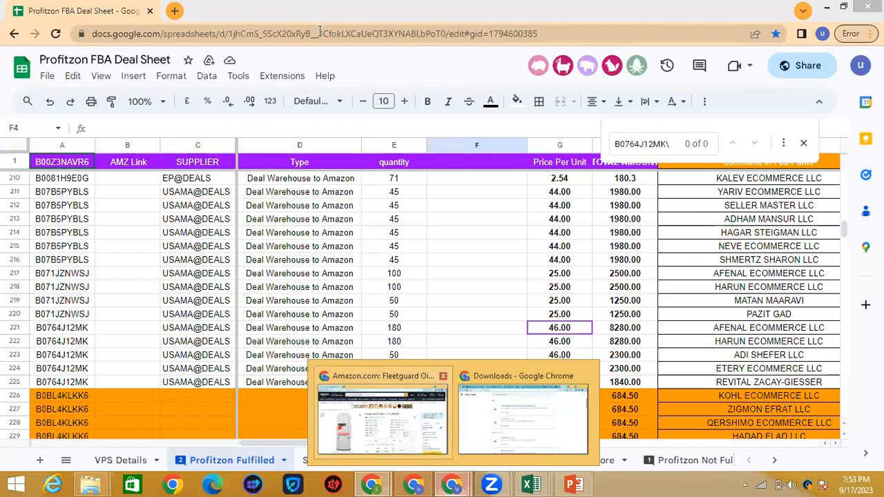
# Step: Load the Amazon page for ASIN B07Y3X6Z8D, the Delta Children bedside bassinet, with Keepa data
pyautogui.click(240, 35)
pyautogui.doubleClick(241, 35)
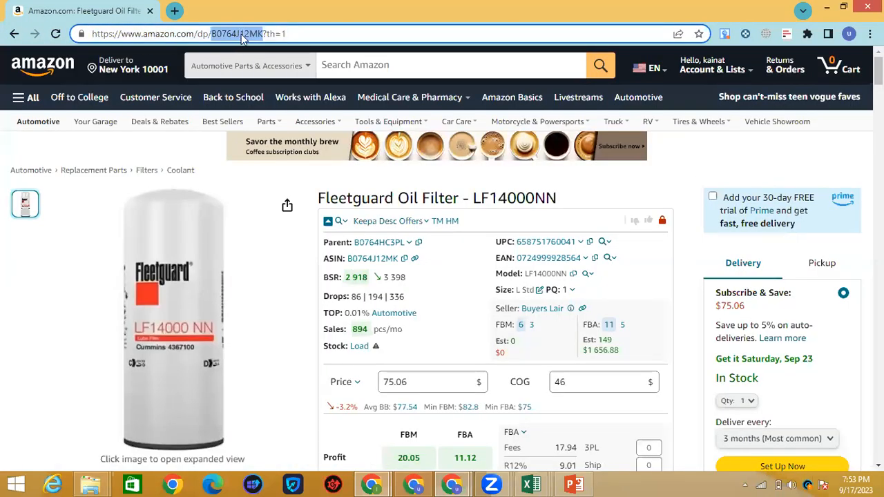
pyautogui.hotkey('ctrl', 'v')
pyautogui.press('Return')
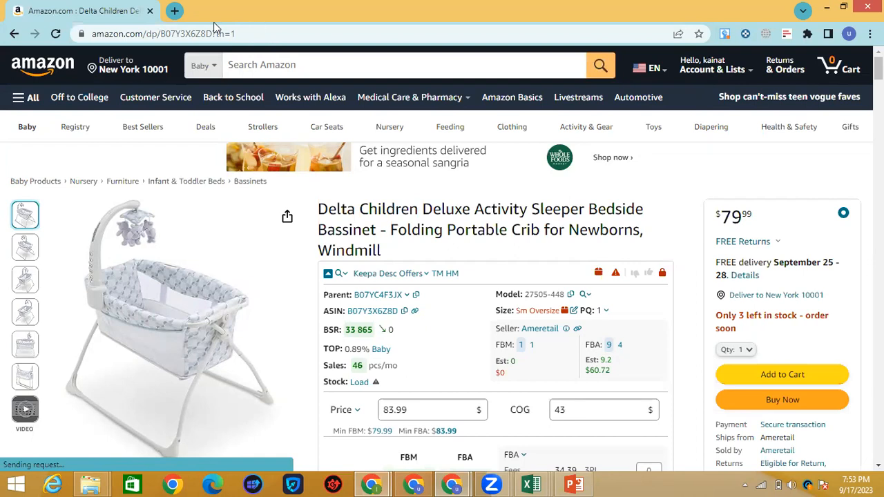
# Step: Enter 'KEEPA SELLER ASSISTANT APP SCAN UNLIMITED' in a new tab's address bar, then return to Amazon
pyautogui.click(174, 12)
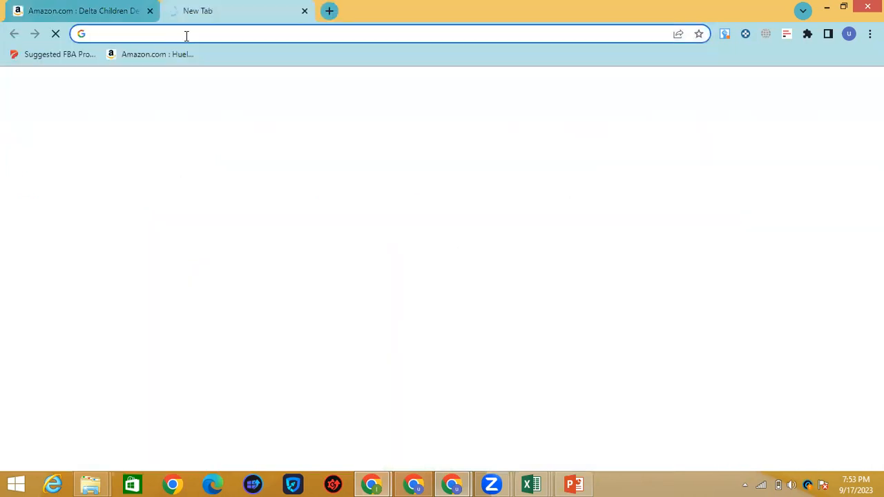
pyautogui.write('KEEP')
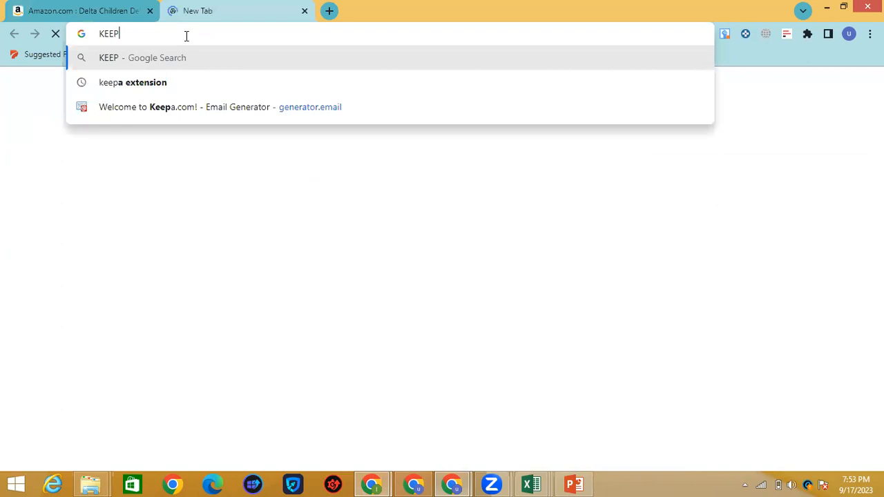
pyautogui.write('A     ')
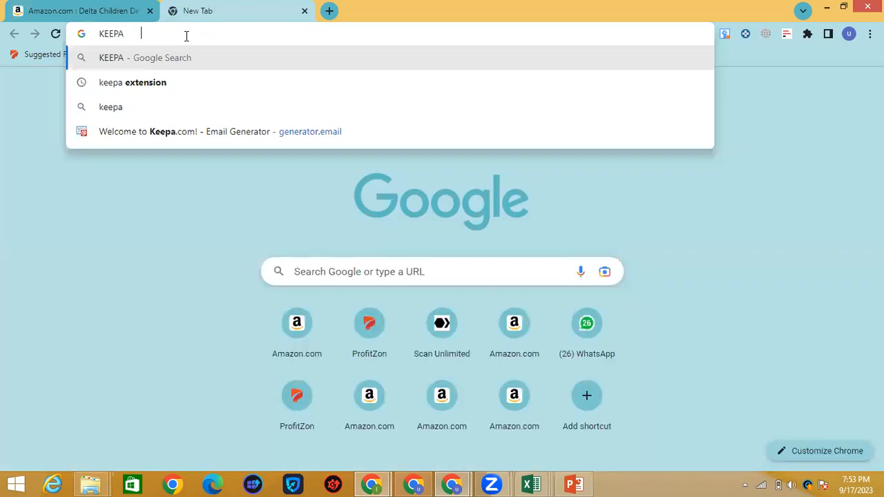
pyautogui.write('SELLER ASS')
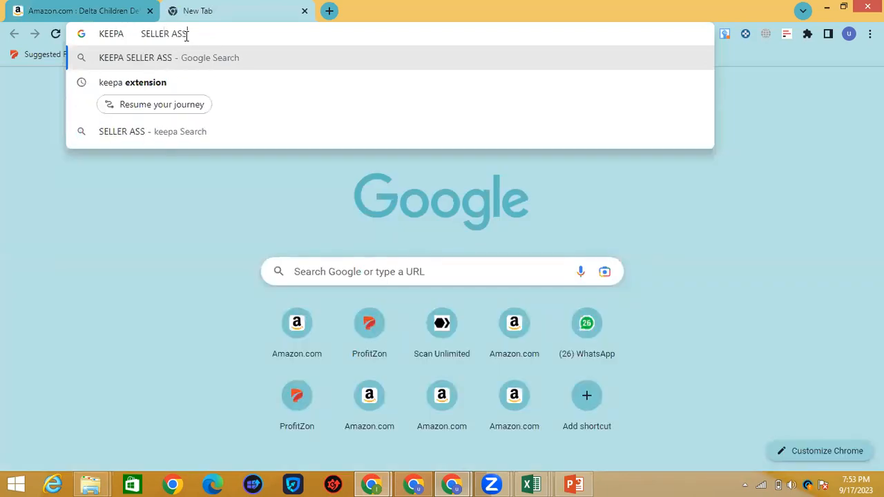
pyautogui.write('ISTANT APP ')
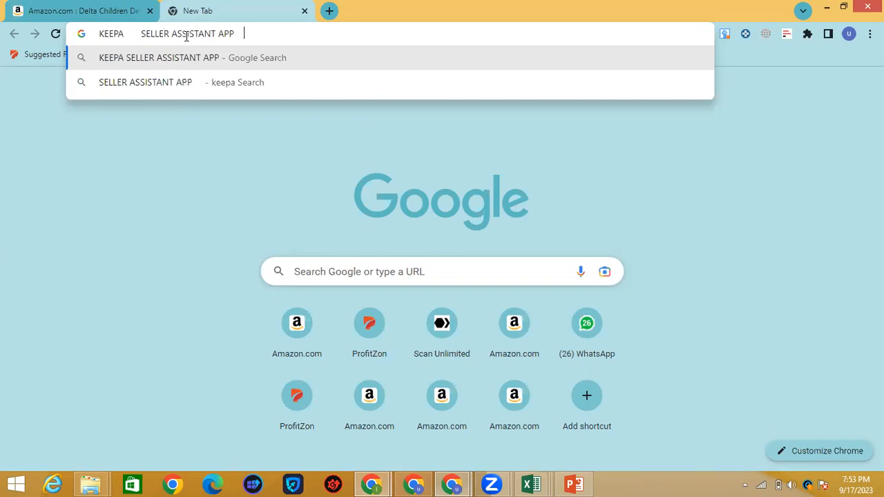
pyautogui.write('    SCAN ')
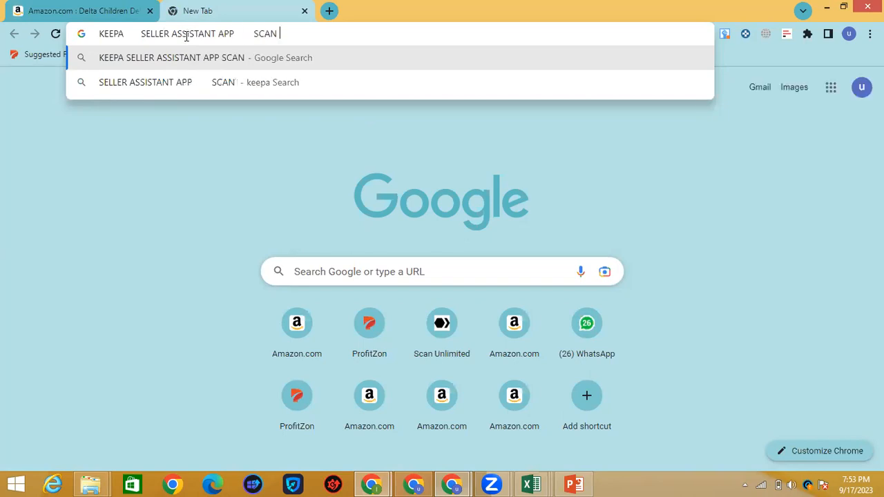
pyautogui.write('UNLKI')
pyautogui.press('BackSpace')
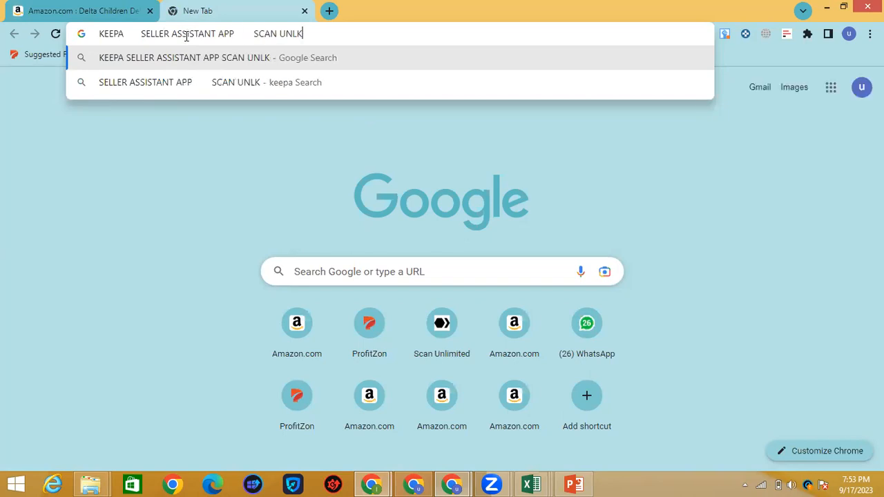
pyautogui.press('BackSpace')
pyautogui.write('IMITED')
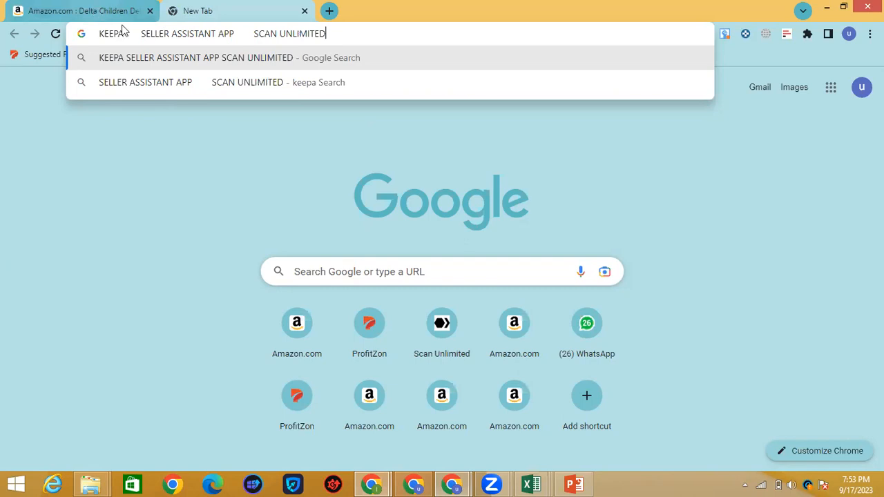
pyautogui.click(94, 10)
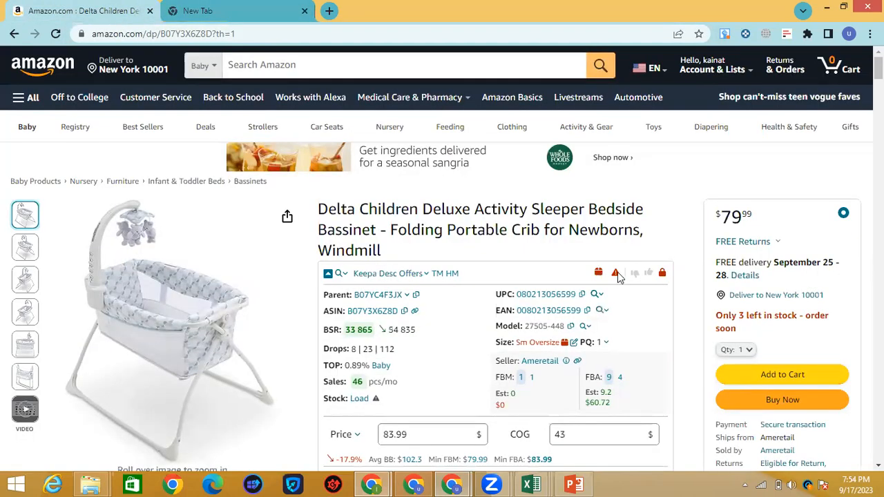
pyautogui.moveTo(618, 273)
pyautogui.scroll(-1, 409, 388)
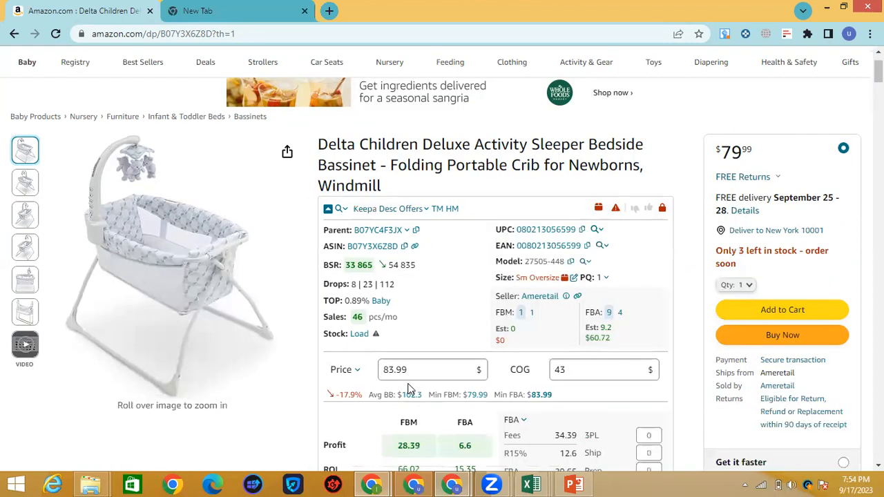
pyautogui.scroll(-3, 437, 359)
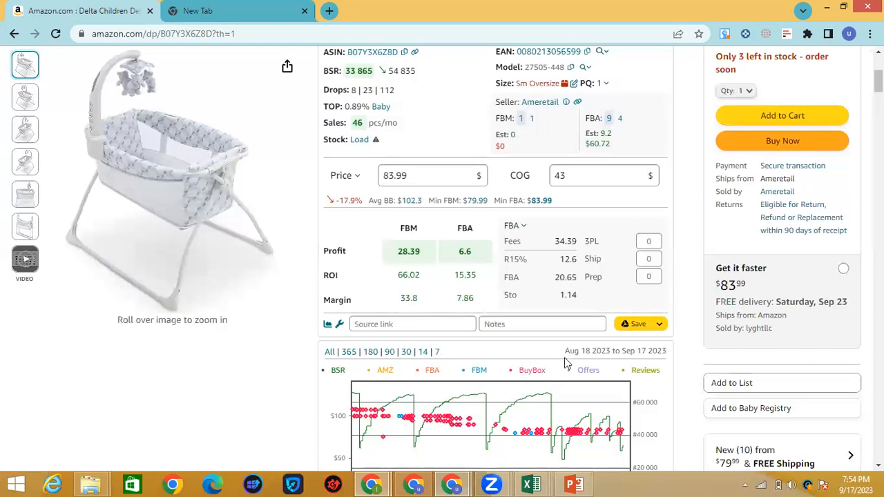
pyautogui.scroll(-3, 566, 364)
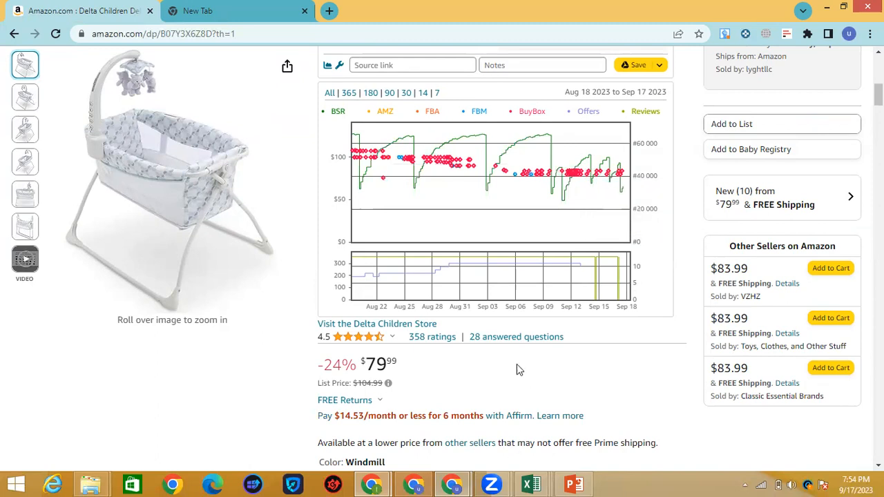
pyautogui.scroll(3, 519, 369)
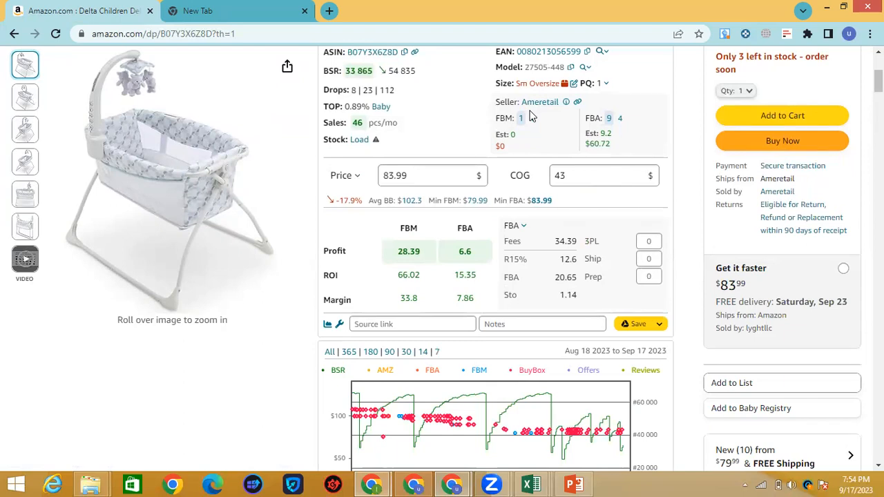
pyautogui.scroll(-3, 659, 389)
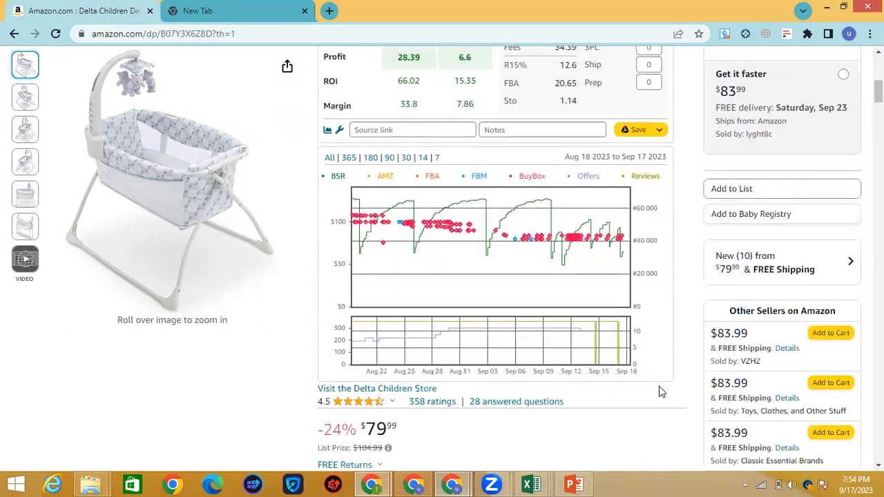
pyautogui.scroll(-3, 659, 392)
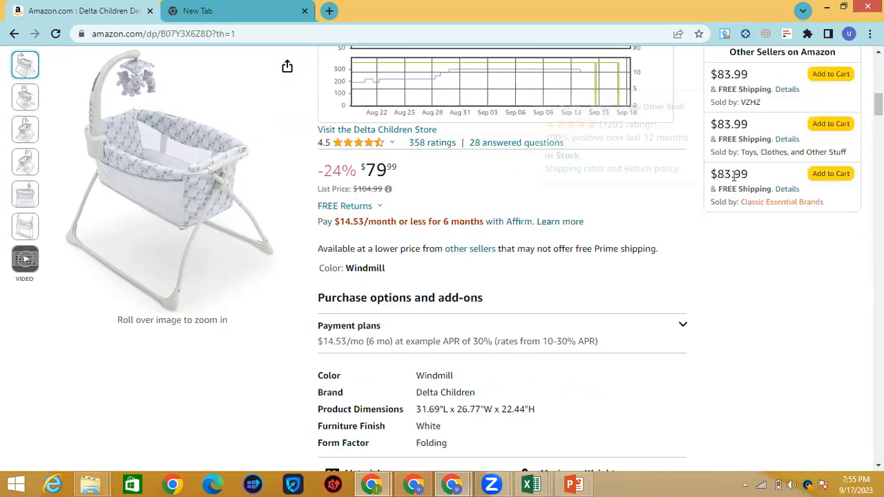
pyautogui.scroll(-1, 602, 284)
pyautogui.scroll(-10, 601, 297)
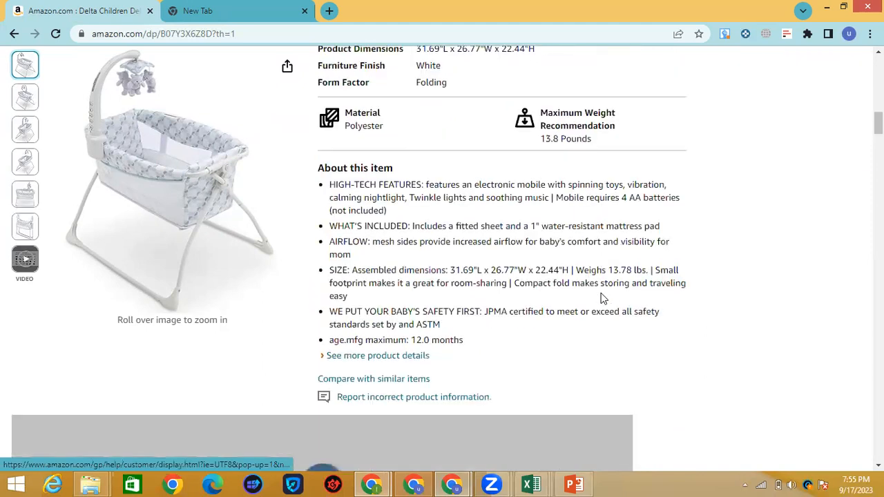
pyautogui.scroll(3, 601, 296)
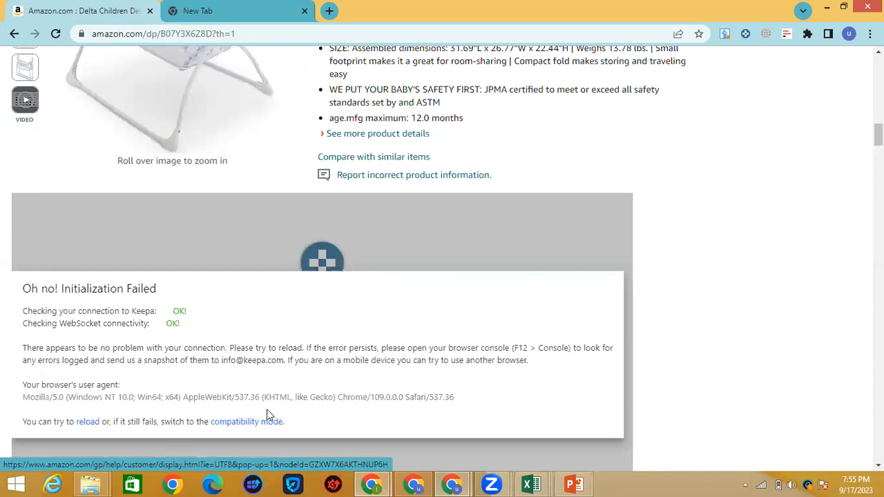
pyautogui.scroll(-3, 399, 369)
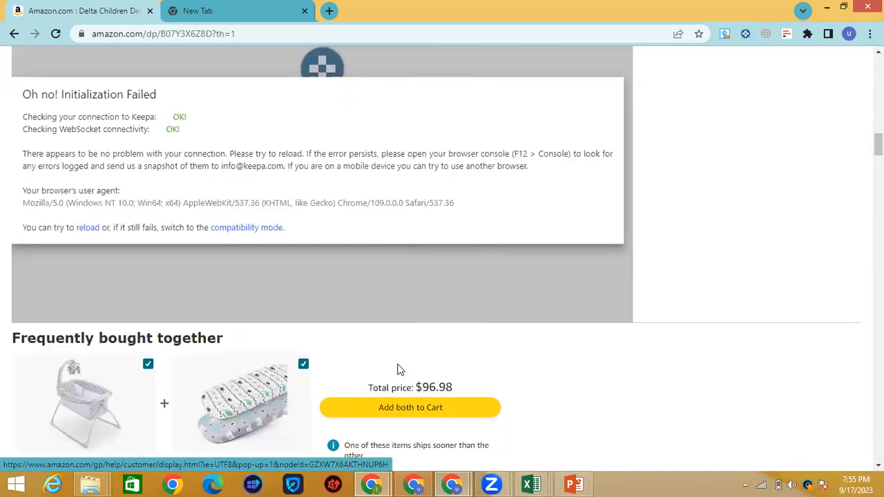
pyautogui.scroll(3, 400, 370)
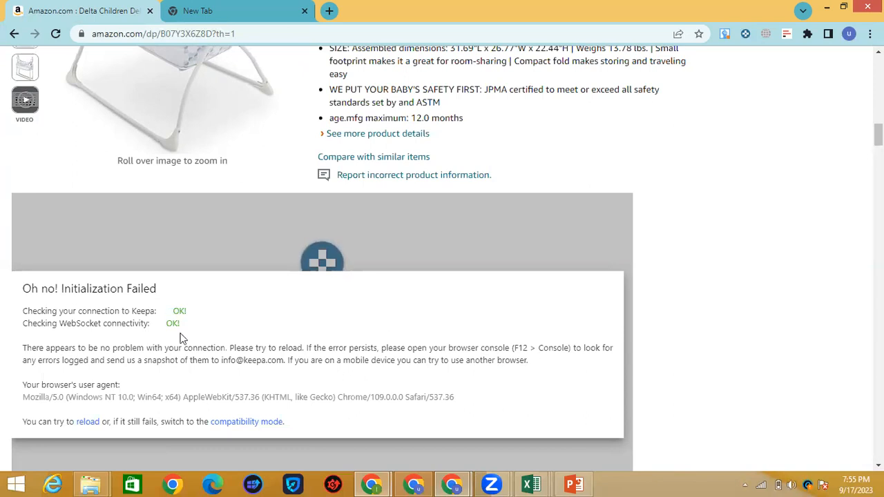
pyautogui.scroll(-6, 146, 363)
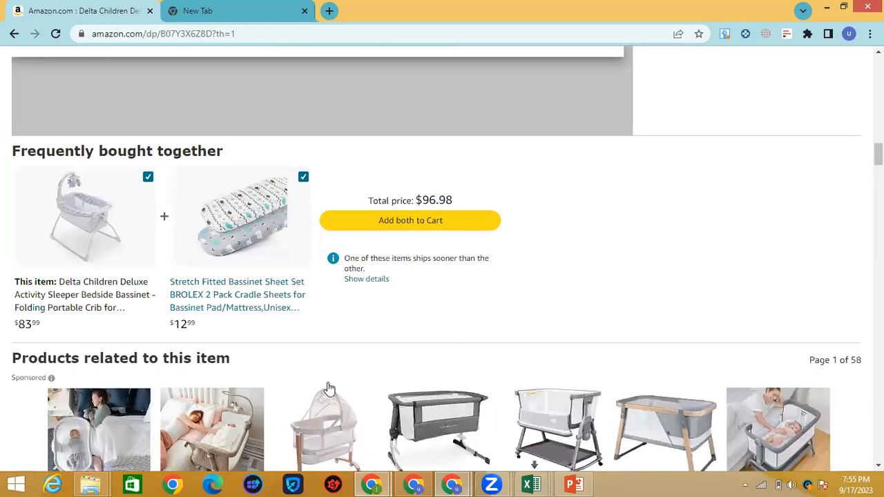
pyautogui.scroll(10, 329, 390)
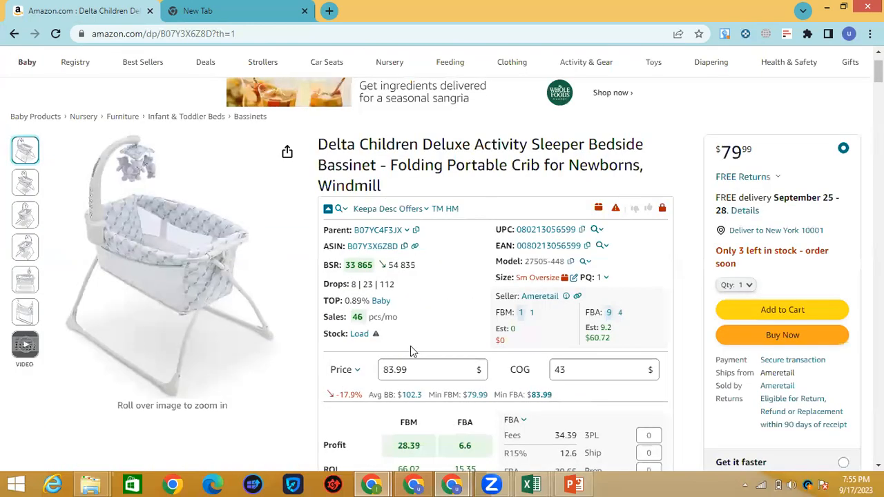
pyautogui.scroll(-5, 421, 352)
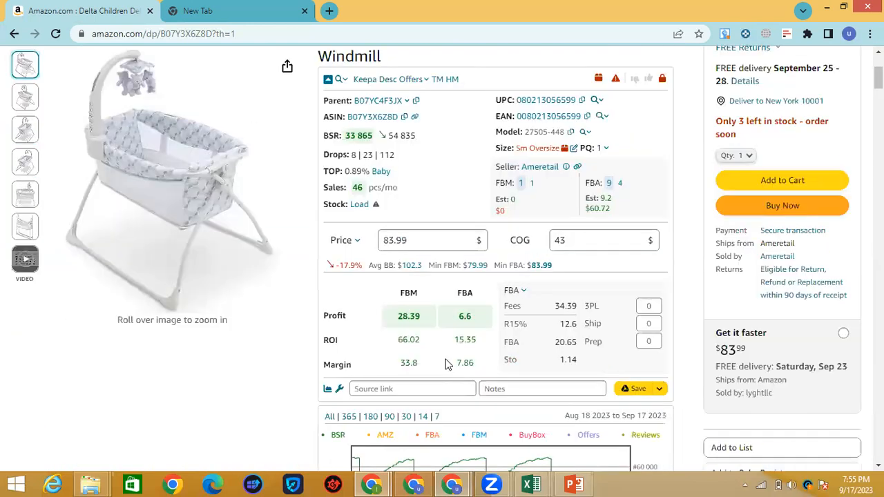
pyautogui.scroll(-2, 446, 365)
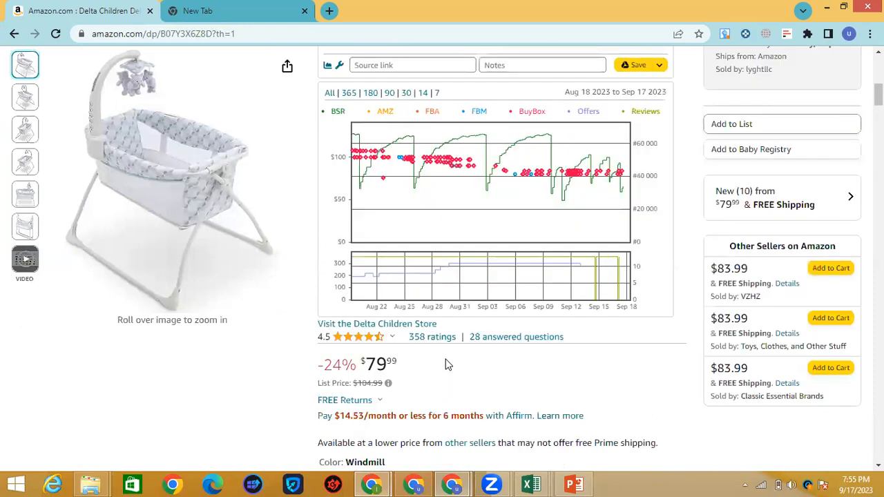
pyautogui.scroll(4, 446, 365)
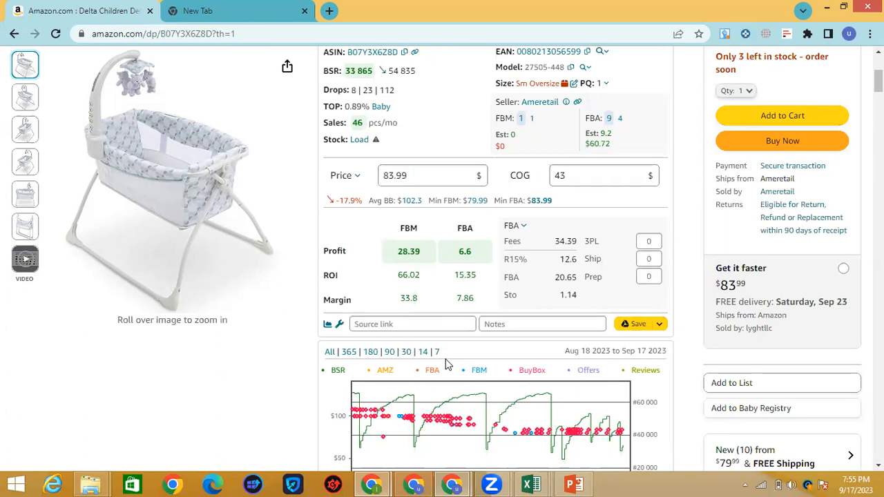
# Step: Copy the second Delta Children ASIN, B00DHKEB14, from cell B32 and return to the Amazon window
pyautogui.click(532, 485)
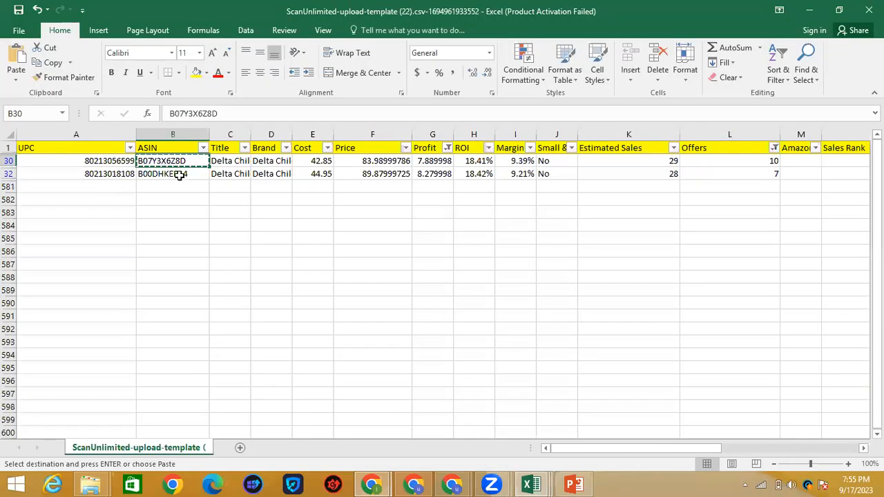
pyautogui.doubleClick(179, 176)
pyautogui.hotkey('ctrl', 'c')
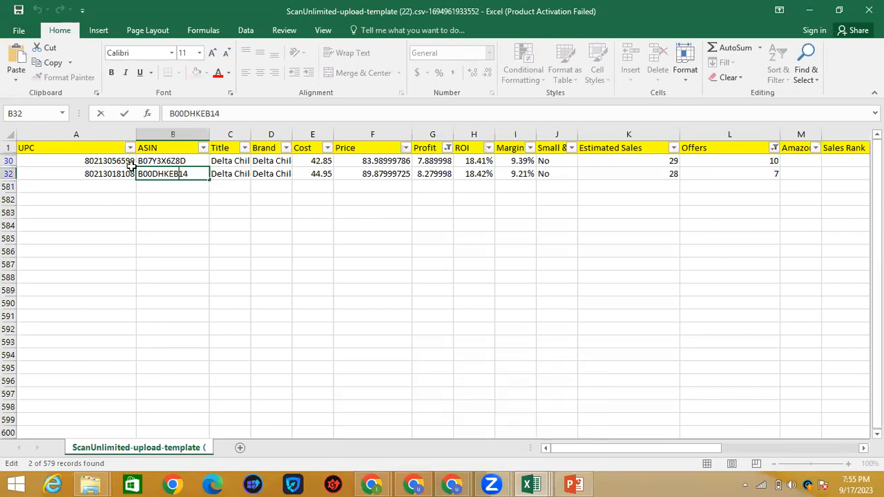
pyautogui.click(449, 484)
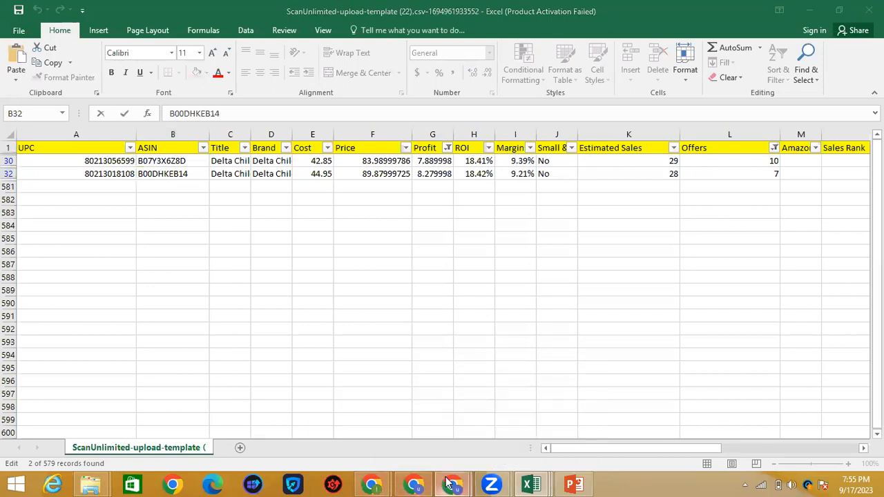
pyautogui.click(364, 400)
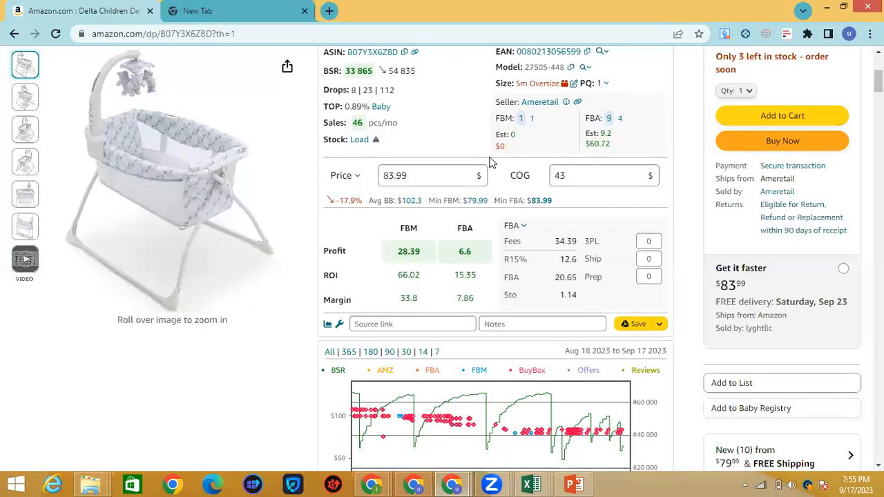
pyautogui.scroll(3, 489, 162)
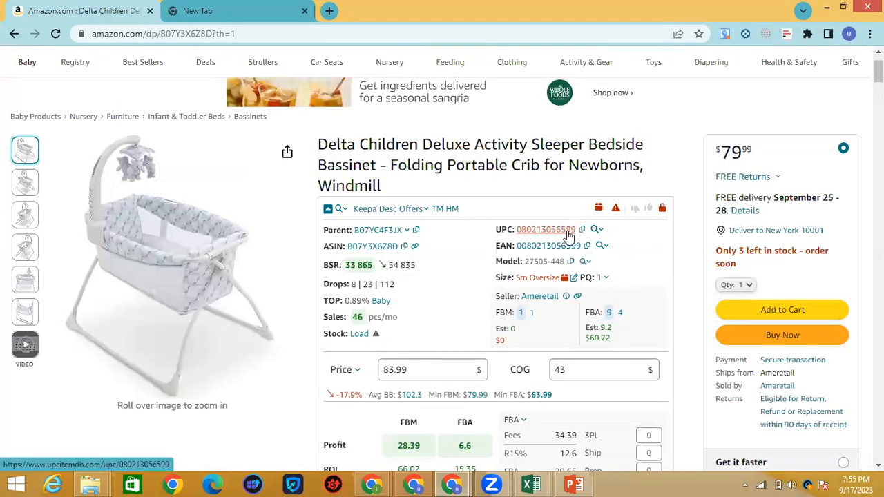
# Step: Back in the ScanUnlimited workbook, check model number 27505448 in row 30
pyautogui.moveTo(531, 273)
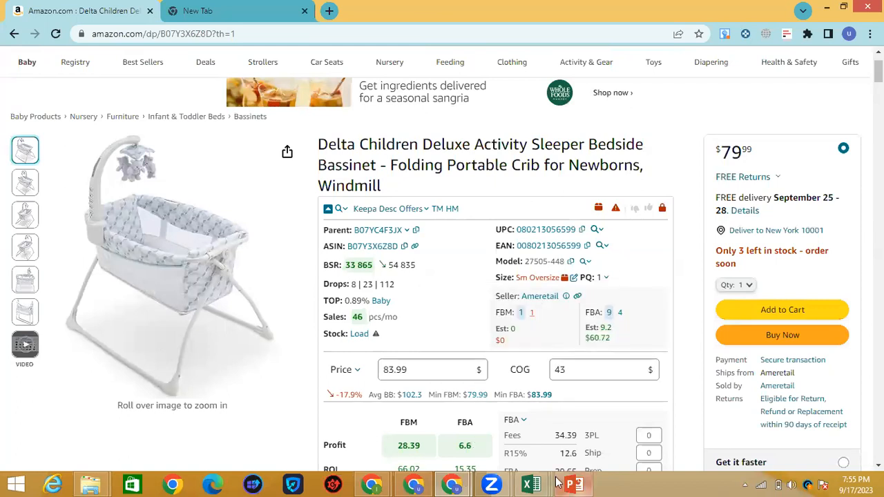
pyautogui.moveTo(571, 483)
pyautogui.click(532, 484)
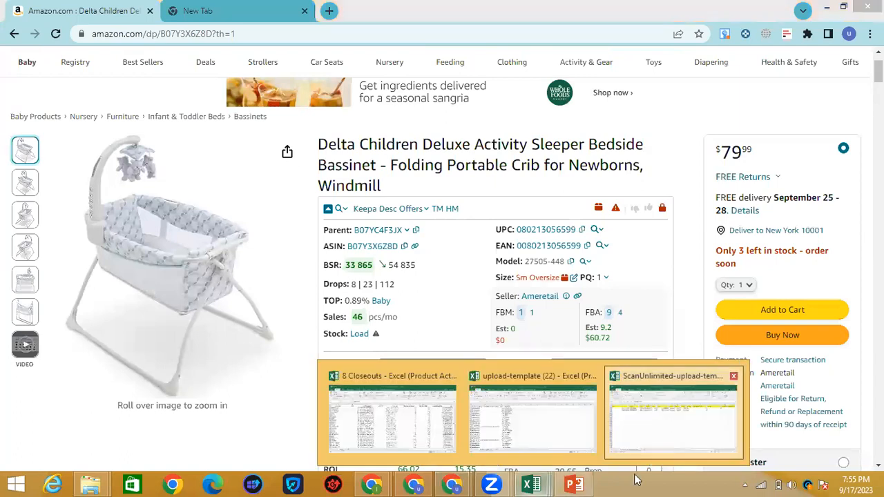
pyautogui.click(653, 442)
pyautogui.hscroll(5, 768, 438)
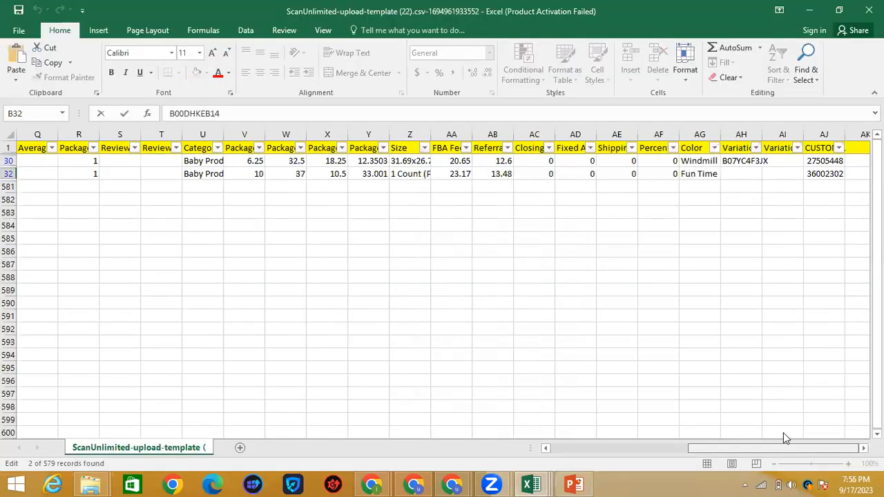
pyautogui.click(831, 161)
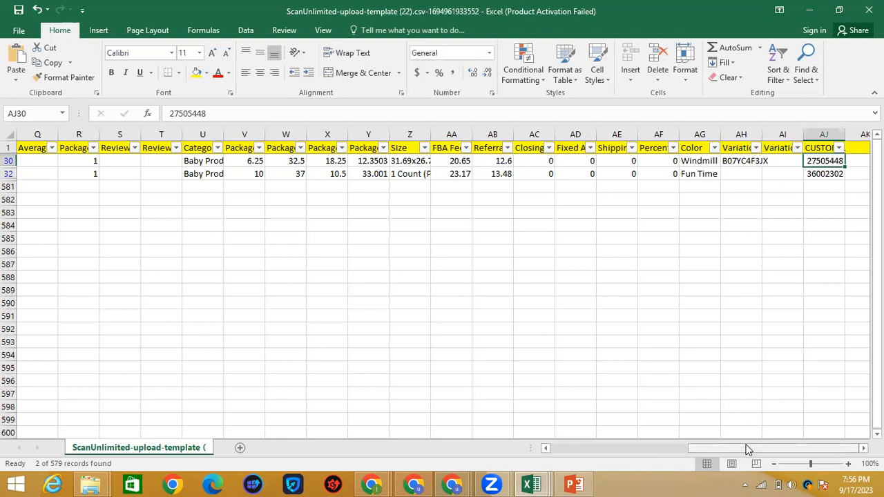
pyautogui.moveTo(750, 450); pyautogui.dragTo(563, 440)
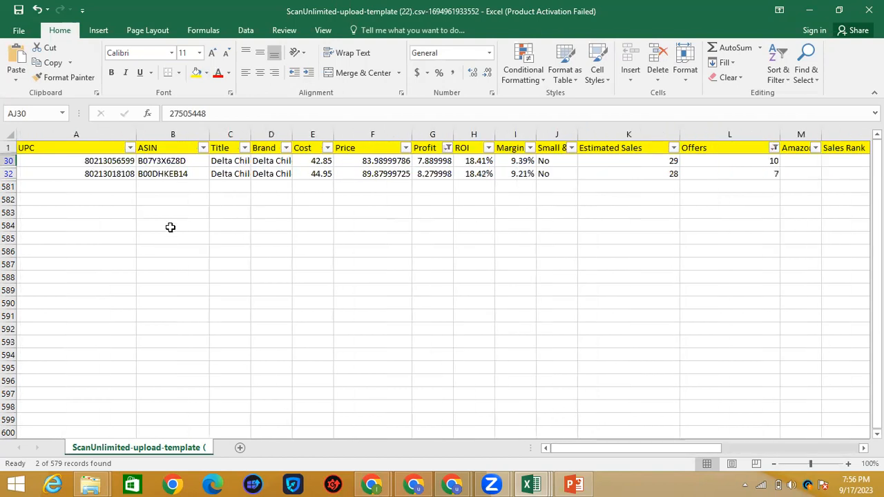
# Step: Recopy B00DHKEB14 from B32 and select the Amazon page's address for replacing
pyautogui.click(170, 175)
pyautogui.hotkey('ctrl', 'c')
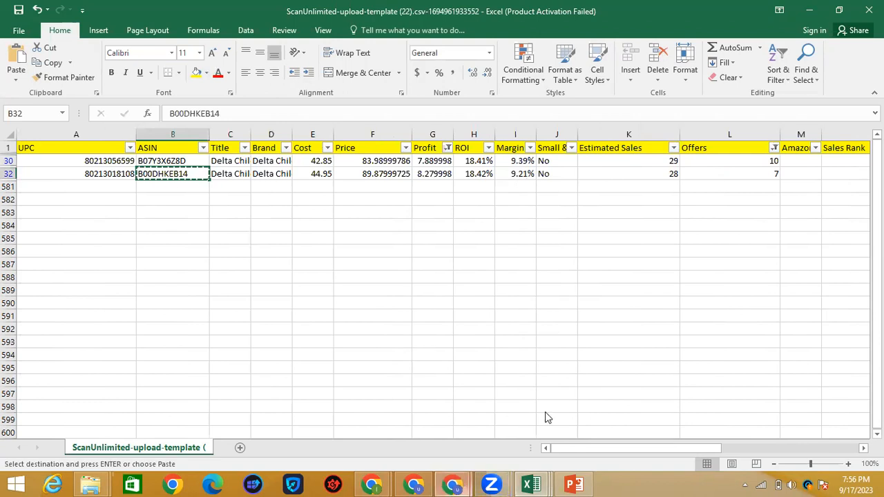
pyautogui.moveTo(452, 485)
pyautogui.click(381, 416)
pyautogui.click(186, 33)
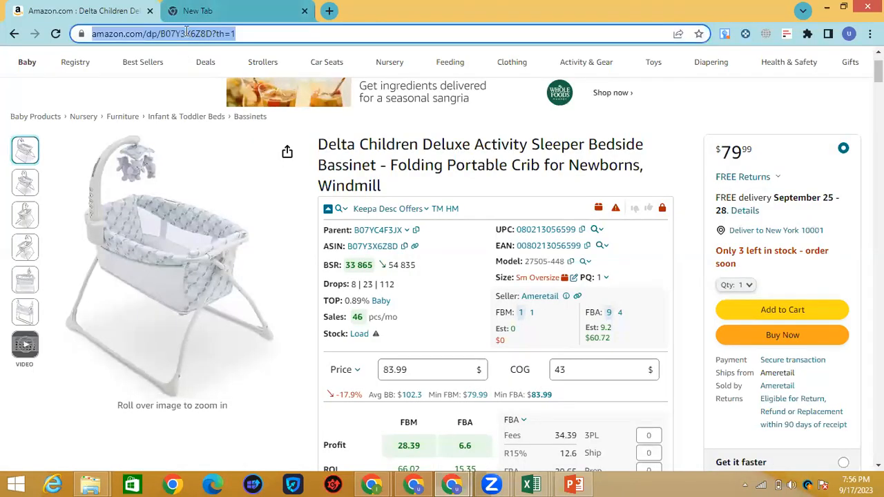
# Step: Load the Amazon page for ASIN B00DHKEB14 and compare its model number in column AJ
pyautogui.hotkey('ctrl', 'v')
pyautogui.press('Return')
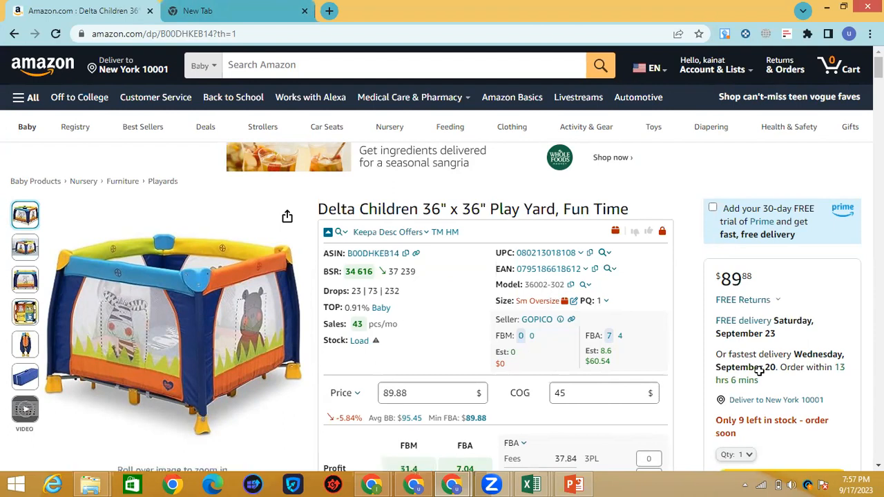
pyautogui.hotkey('alt', 'Tab')
pyautogui.click(839, 447)
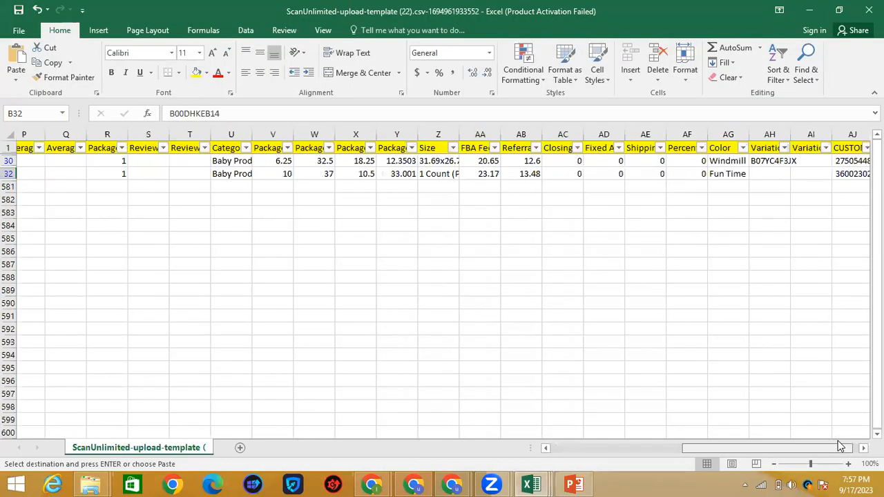
pyautogui.moveTo(838, 447)
pyautogui.mouseDown()
pyautogui.moveTo(826, 448)
pyautogui.moveTo(837, 448)
pyautogui.mouseUp()
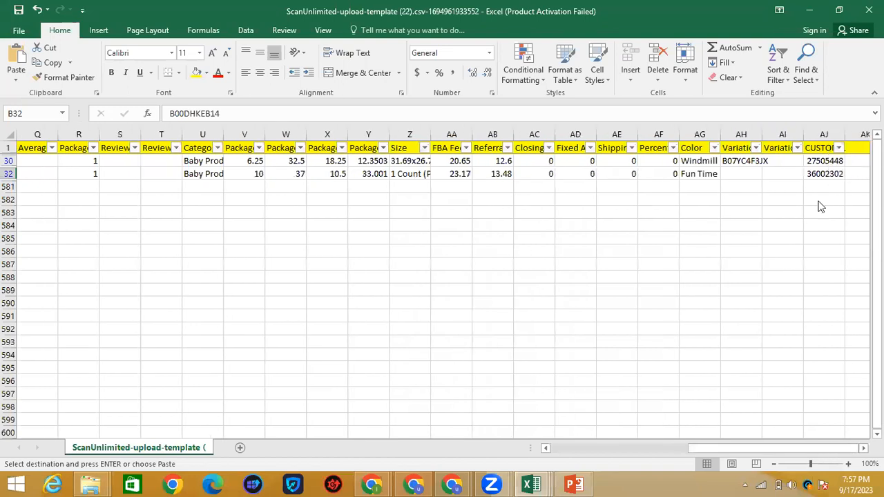
# Step: Check the row 32 product's UPC in Excel against the play yard page
pyautogui.click(461, 483)
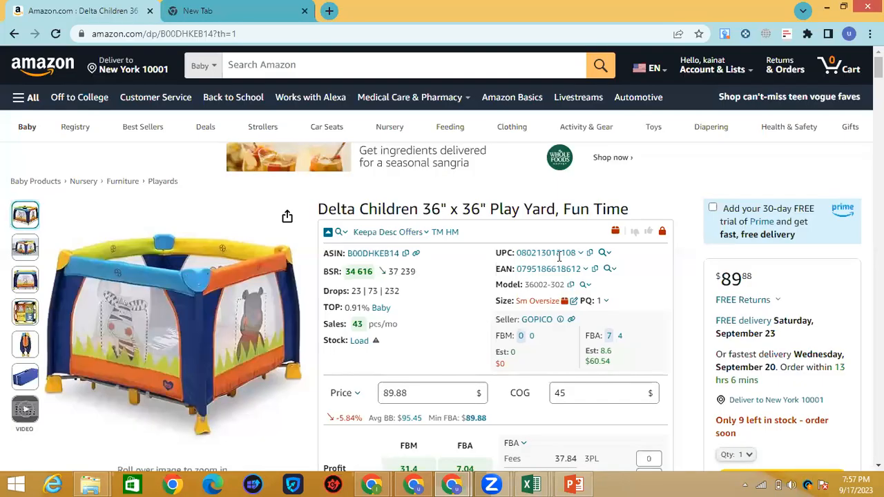
pyautogui.click(531, 483)
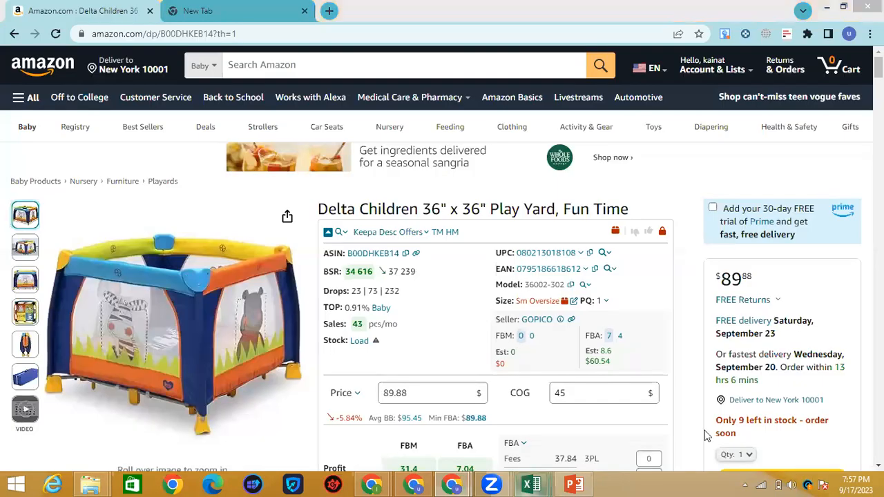
pyautogui.hscroll(-5, 554, 433)
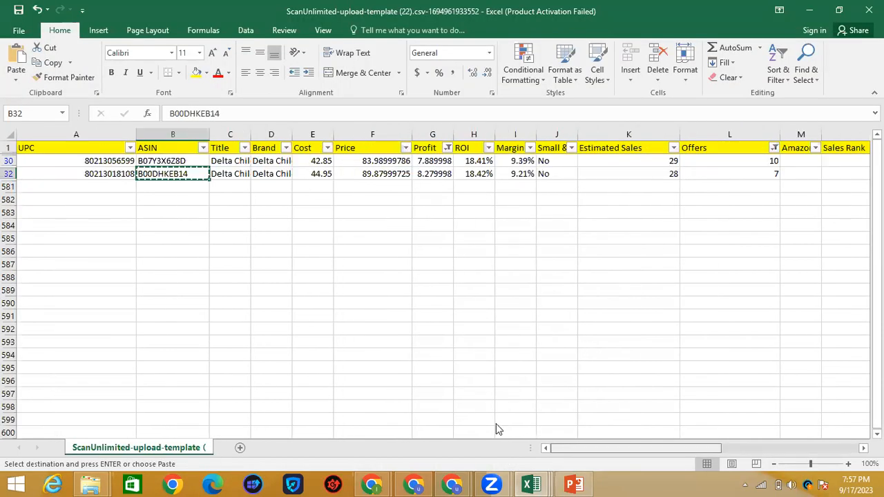
pyautogui.click(112, 178)
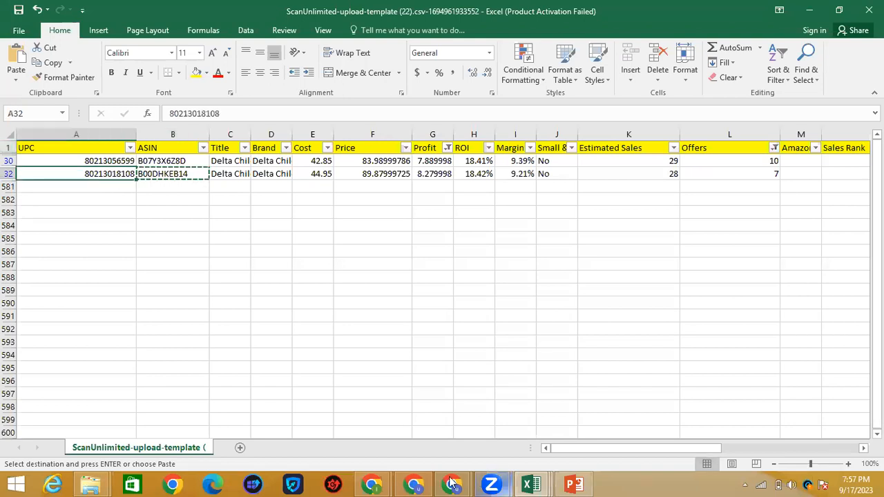
pyautogui.click(450, 482)
pyautogui.click(383, 418)
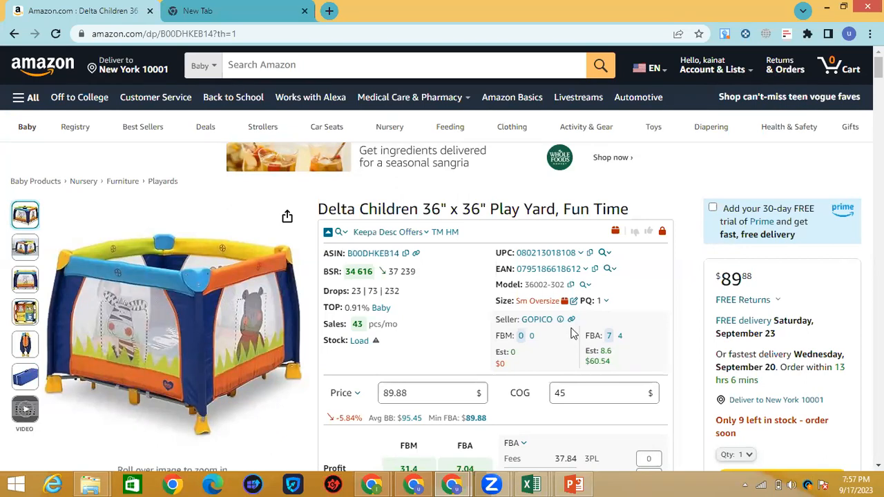
# Step: View Keepa's FBA breakdown for the play yard: 89.88 sell price, fees and 7.04 profit
pyautogui.scroll(-1, 407, 349)
pyautogui.scroll(-1, 407, 349)
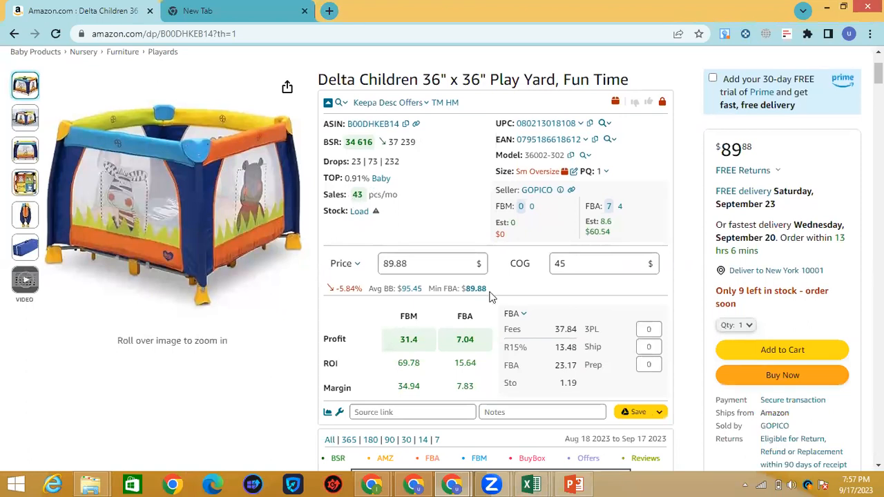
pyautogui.scroll(-3, 378, 352)
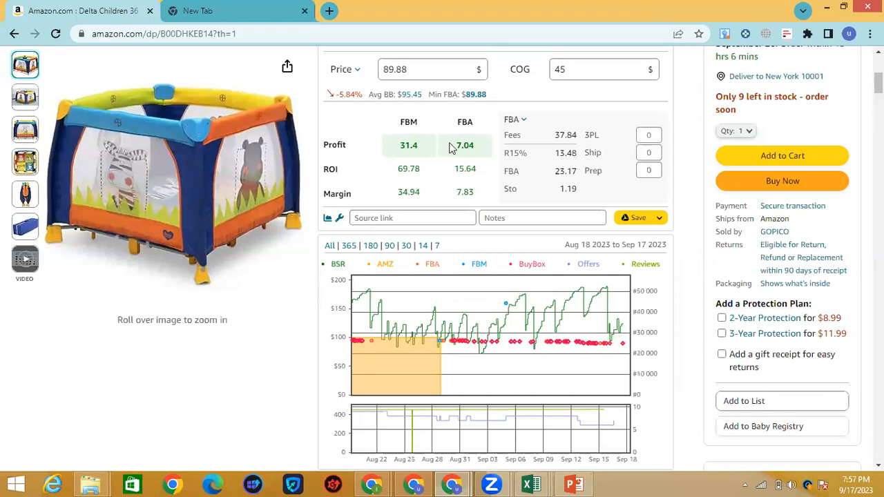
pyautogui.moveTo(455, 155)
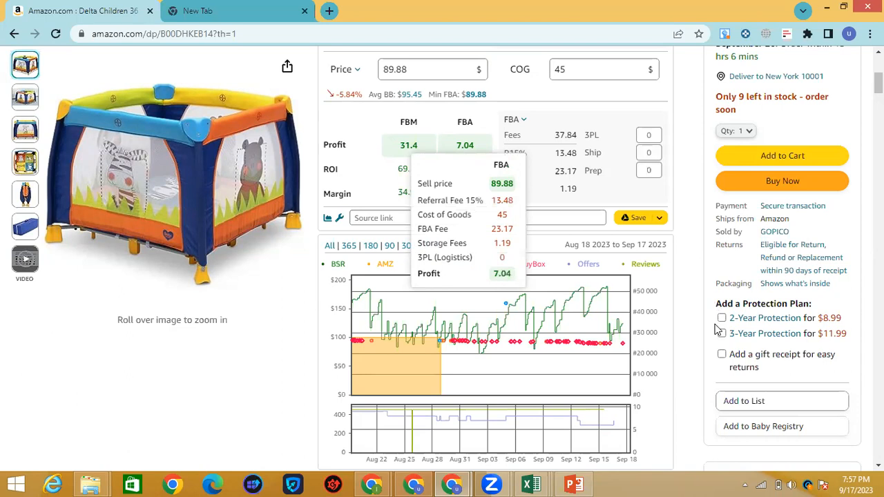
pyautogui.scroll(-3, 684, 356)
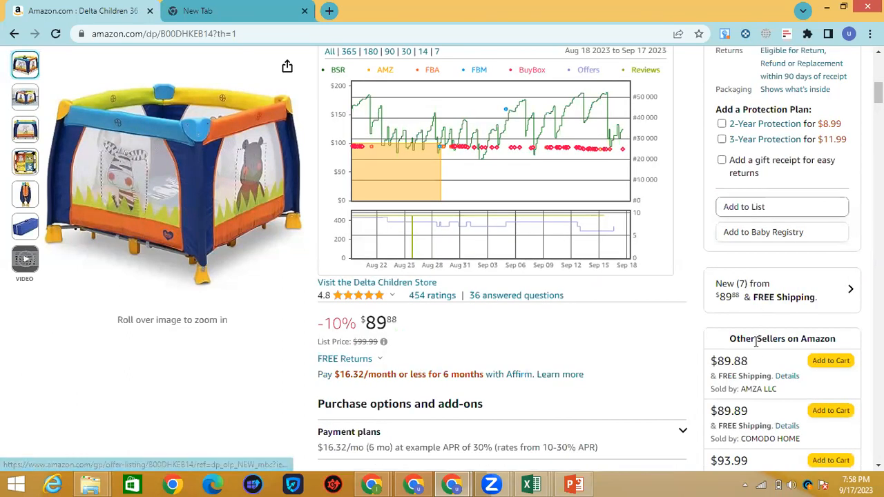
pyautogui.click(769, 302)
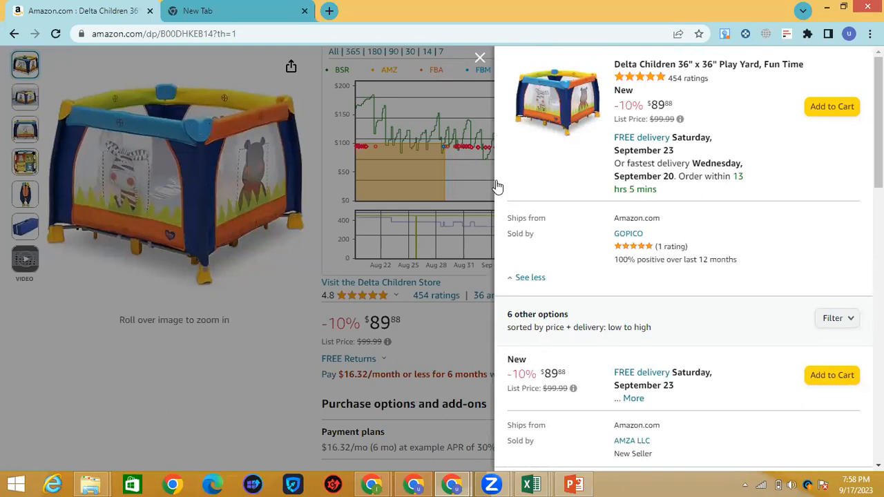
pyautogui.click(463, 249)
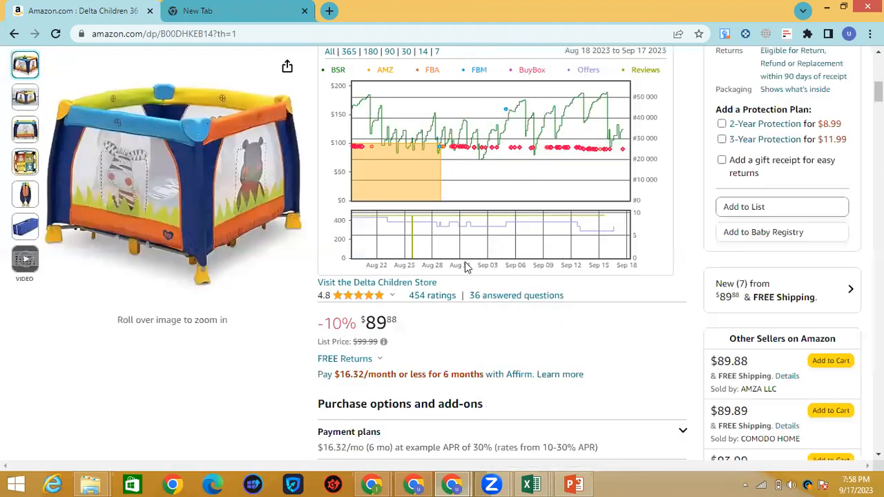
pyautogui.scroll(7, 653, 346)
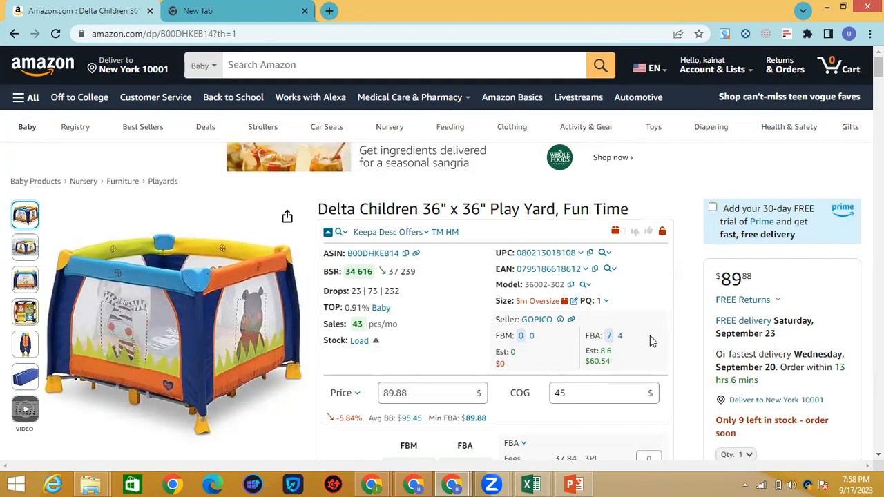
pyautogui.scroll(-1, 650, 336)
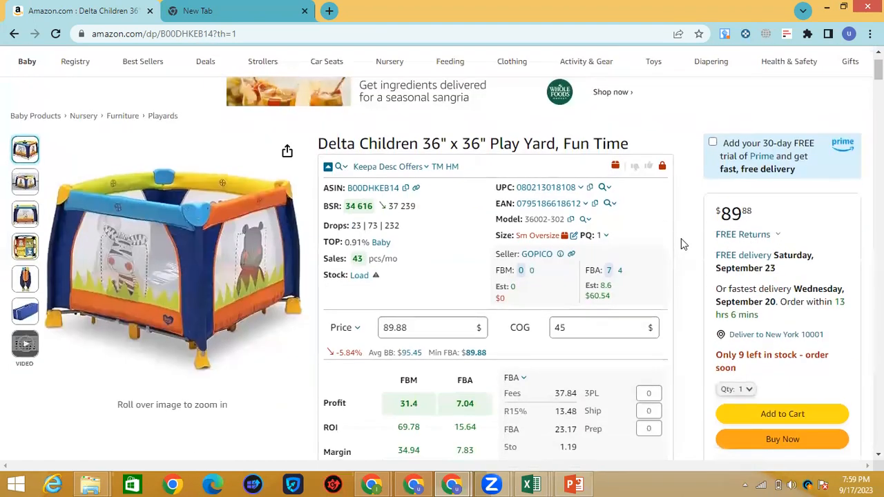
pyautogui.scroll(-6, 681, 240)
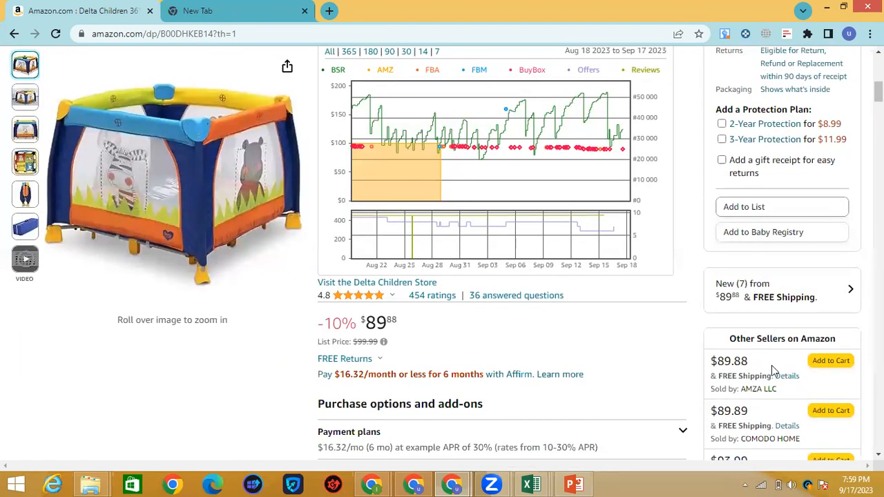
pyautogui.scroll(-2, 685, 417)
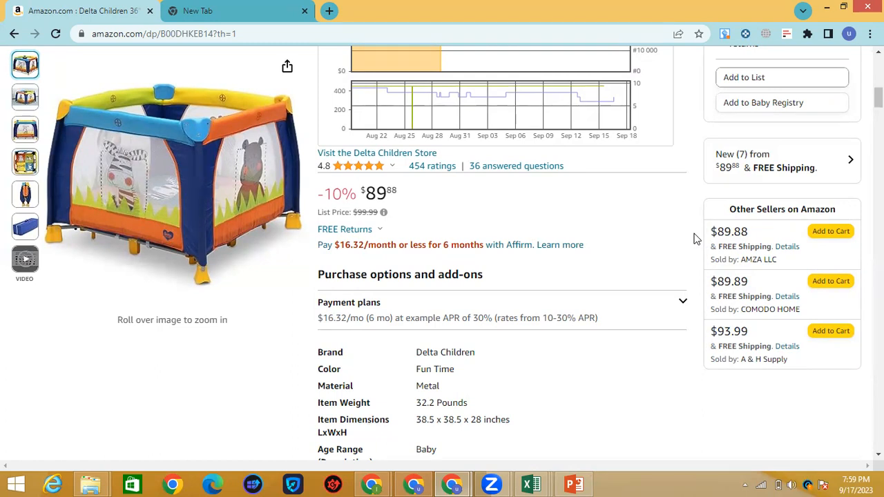
pyautogui.scroll(4, 677, 257)
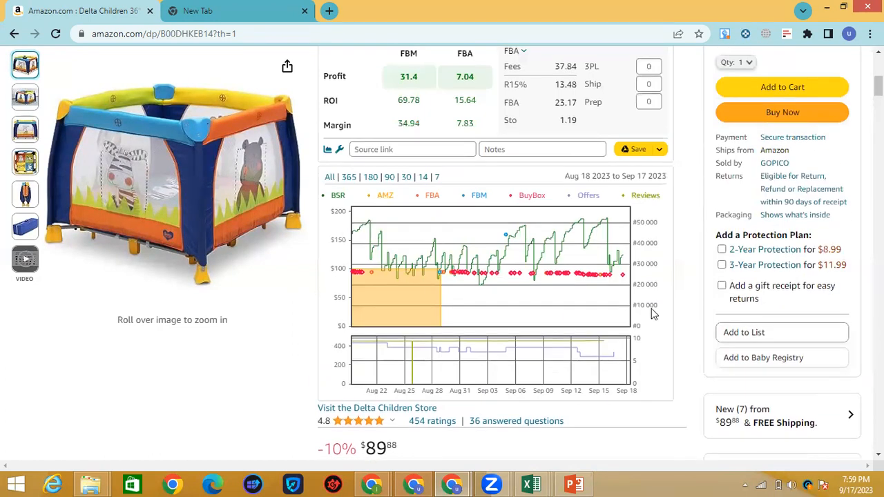
pyautogui.scroll(-5, 632, 345)
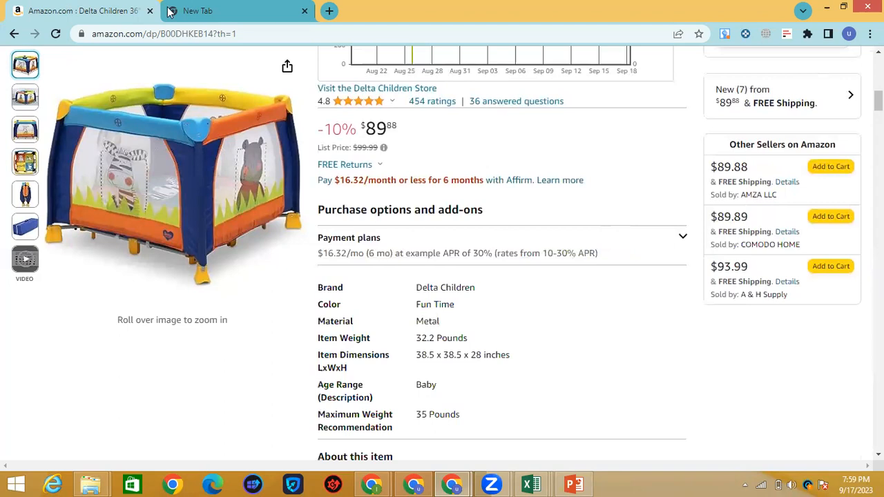
# Step: Append a WhatsApp phone number to the KEEPA SELLER ASSISTANT APP SCAN UNLIMITED line, unsubmitted
pyautogui.click(230, 16)
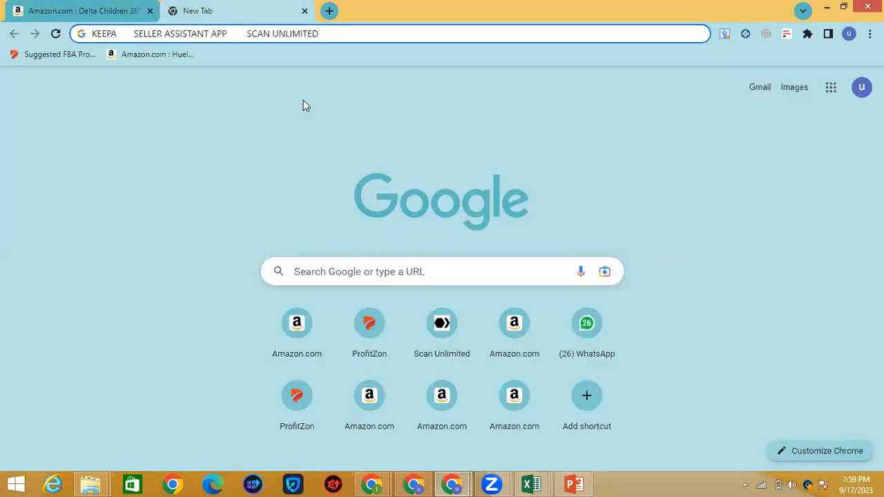
pyautogui.click(359, 40)
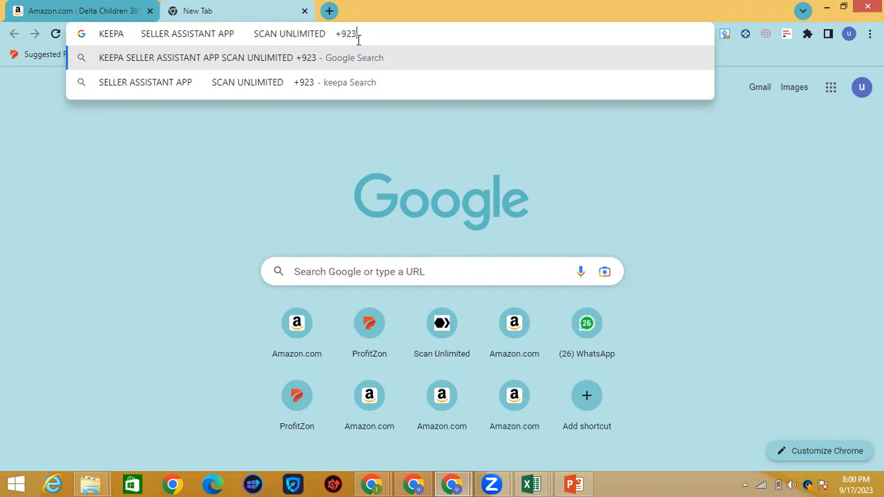
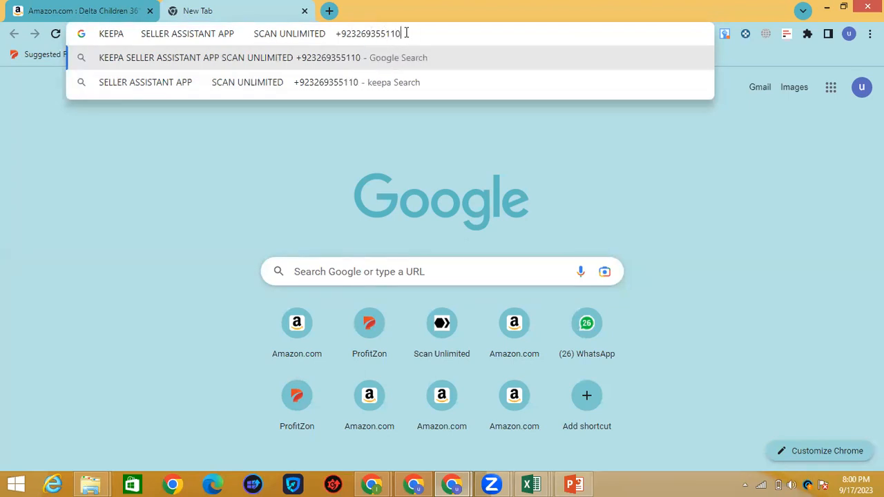
pyautogui.moveTo(402, 33); pyautogui.dragTo(336, 36)
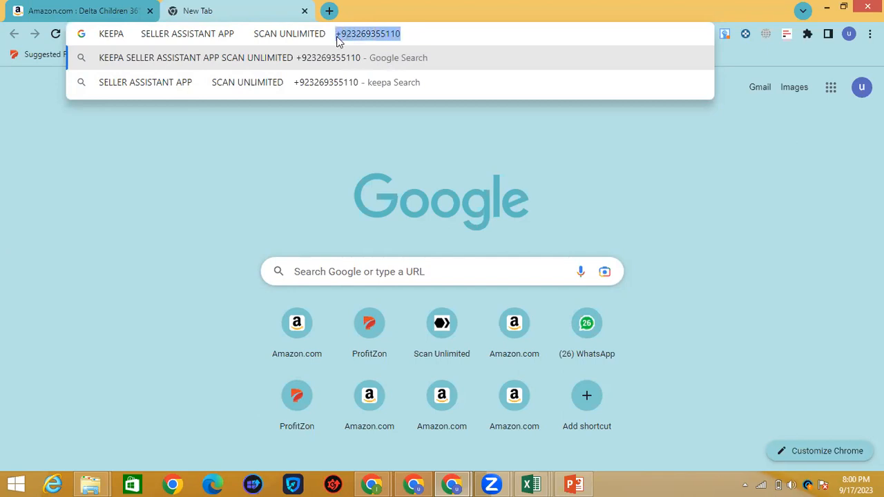
pyautogui.click(405, 33)
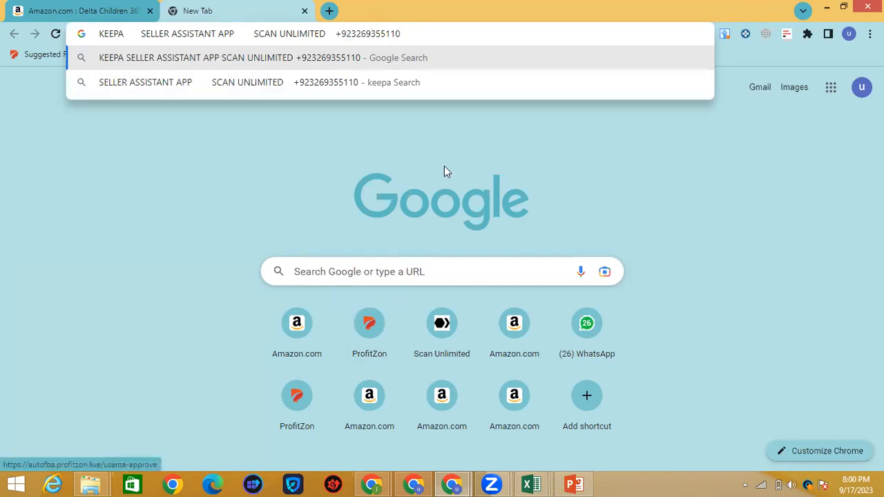
pyautogui.click(455, 483)
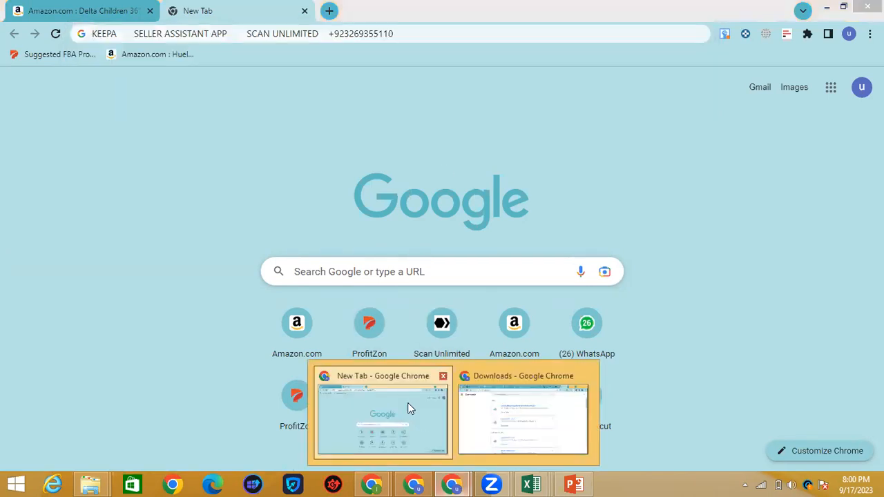
pyautogui.click(408, 407)
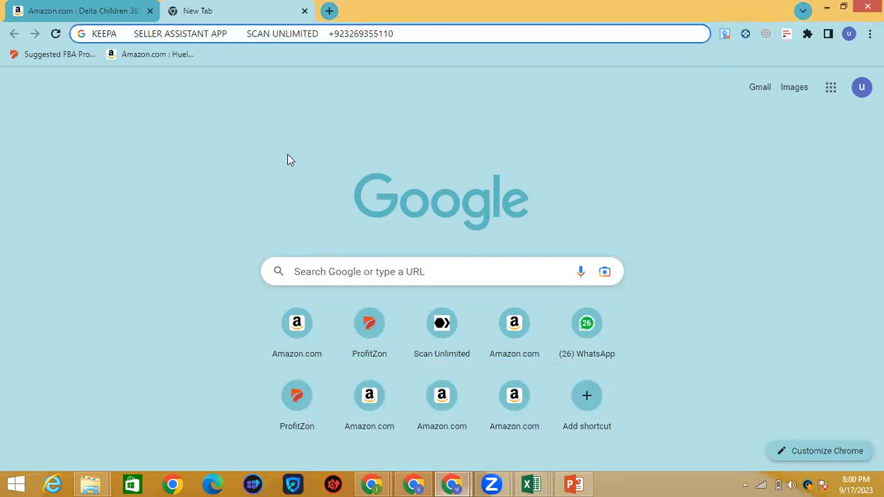
# Step: Dismiss the profile menu over the Profitzon sheet and open the Amazon Online Arbitrage Drive folder
pyautogui.click(827, 7)
pyautogui.click(823, 34)
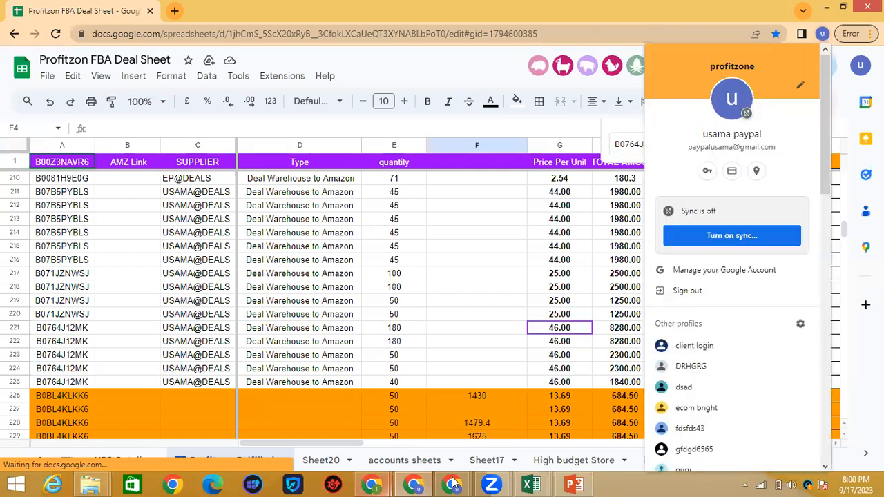
pyautogui.click(656, 482)
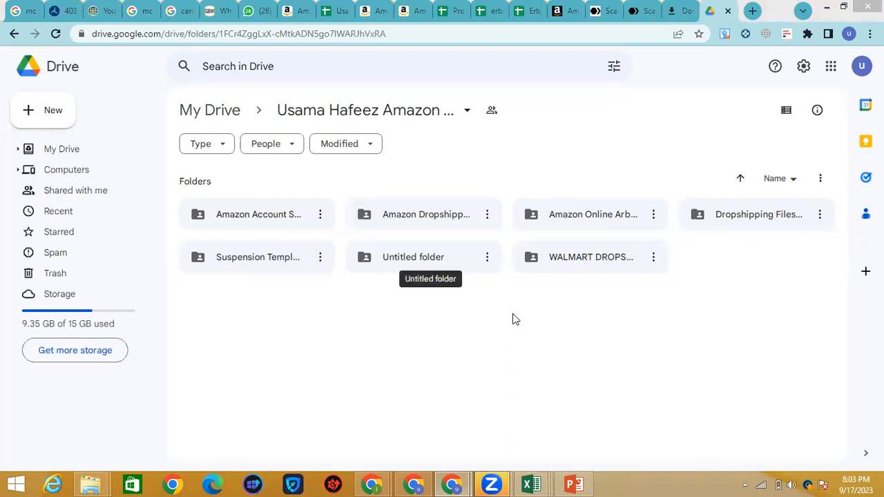
pyautogui.doubleClick(542, 219)
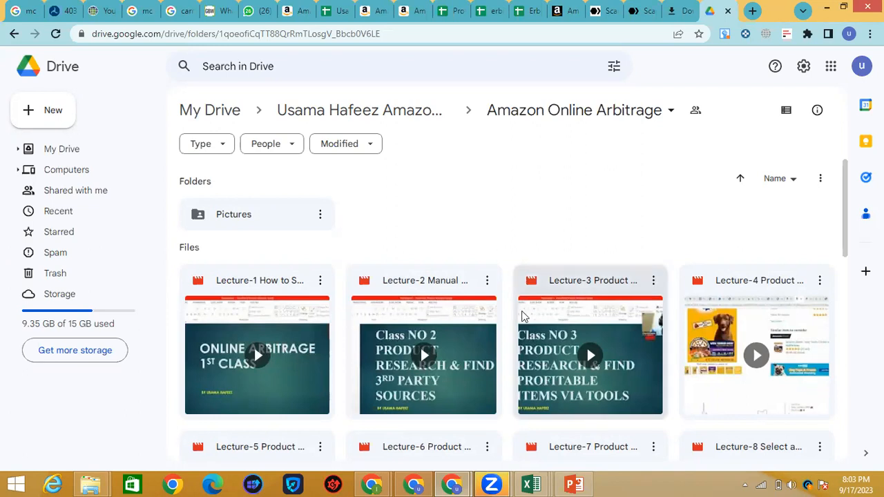
pyautogui.scroll(-3, 463, 341)
pyautogui.scroll(-3, 463, 341)
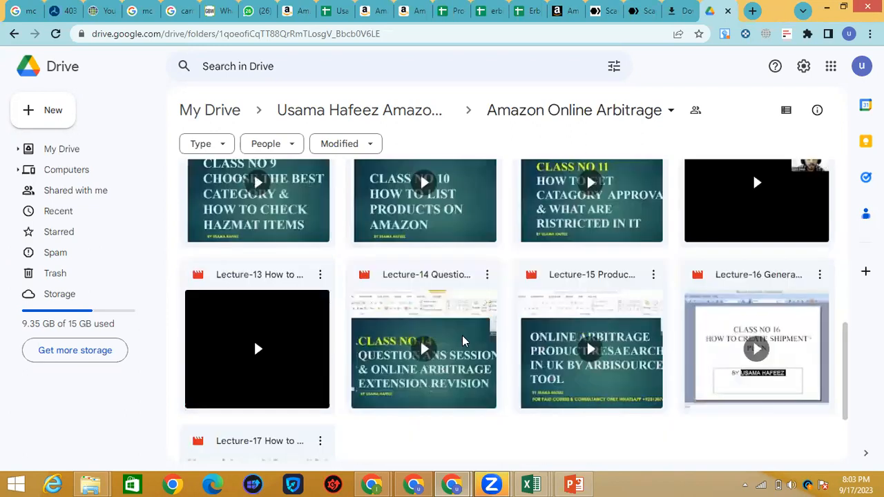
pyautogui.scroll(-2, 463, 341)
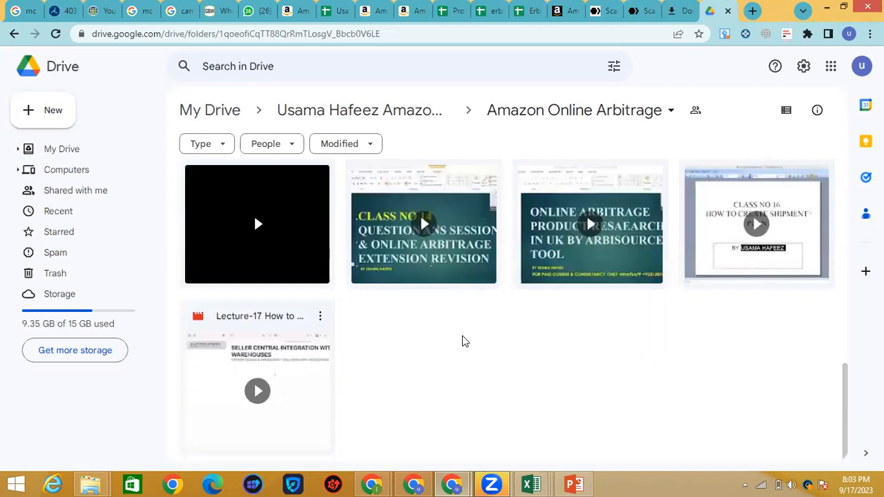
pyautogui.scroll(5, 462, 341)
pyautogui.scroll(3, 474, 298)
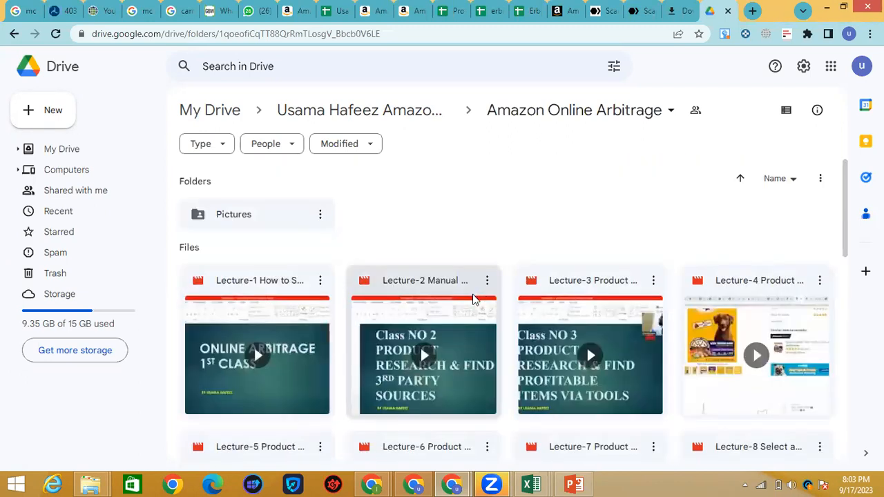
pyautogui.scroll(-5, 474, 299)
pyautogui.scroll(3, 474, 295)
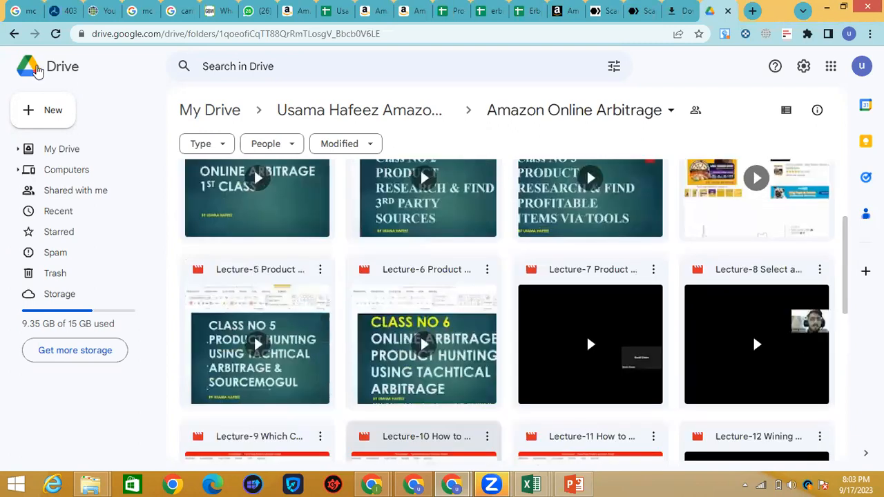
pyautogui.scroll(2, 474, 294)
pyautogui.click(14, 34)
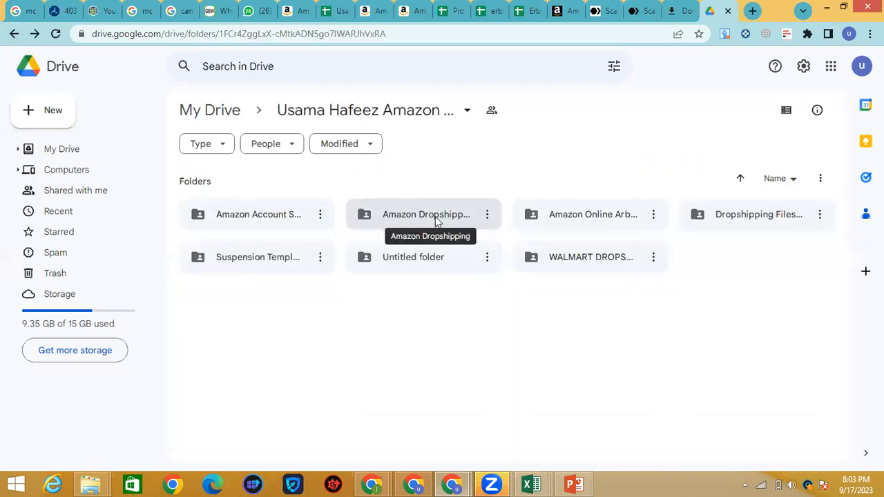
pyautogui.click(435, 221)
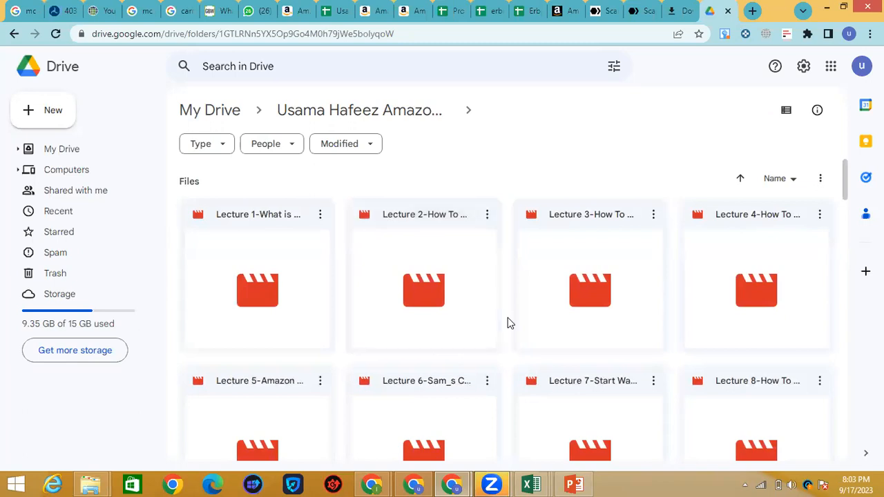
pyautogui.scroll(-10, 509, 324)
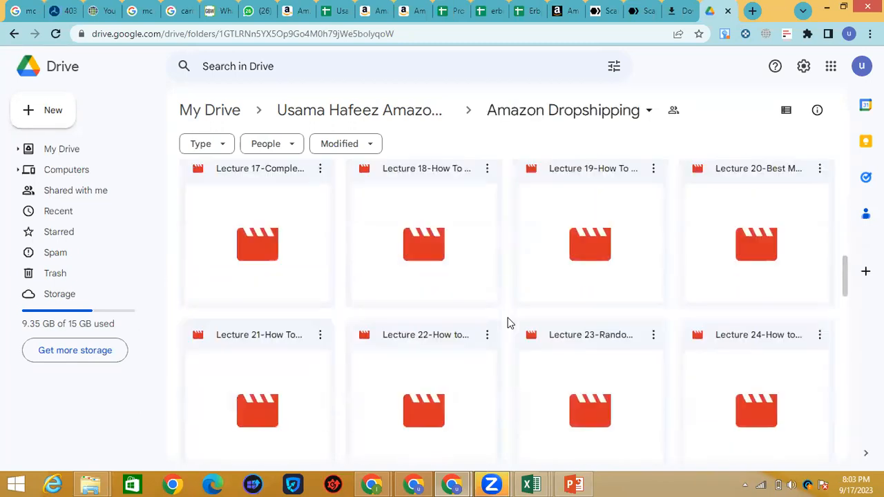
pyautogui.scroll(-12, 507, 325)
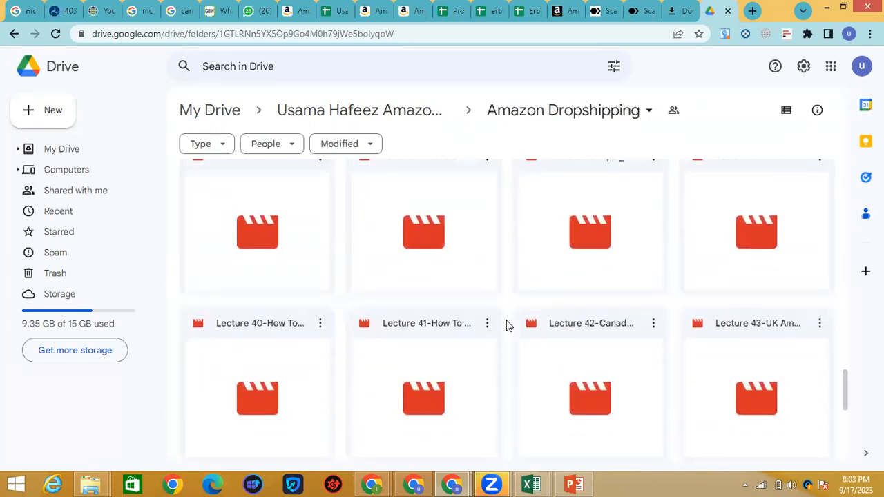
pyautogui.scroll(-3, 506, 325)
pyautogui.scroll(-5, 507, 325)
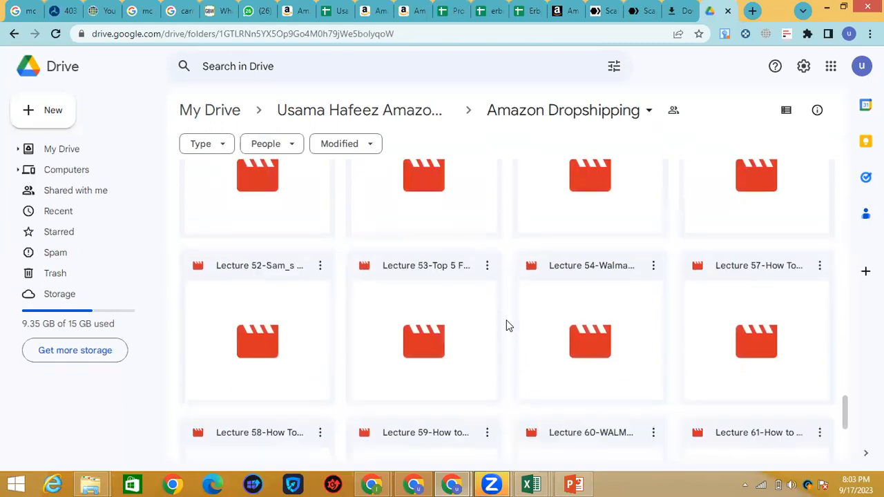
pyautogui.scroll(3, 506, 326)
pyautogui.scroll(10, 506, 320)
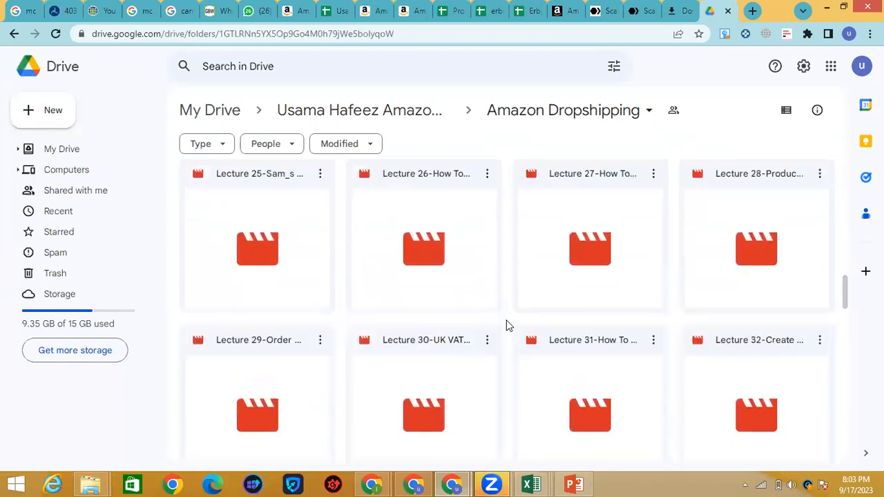
pyautogui.scroll(15, 506, 320)
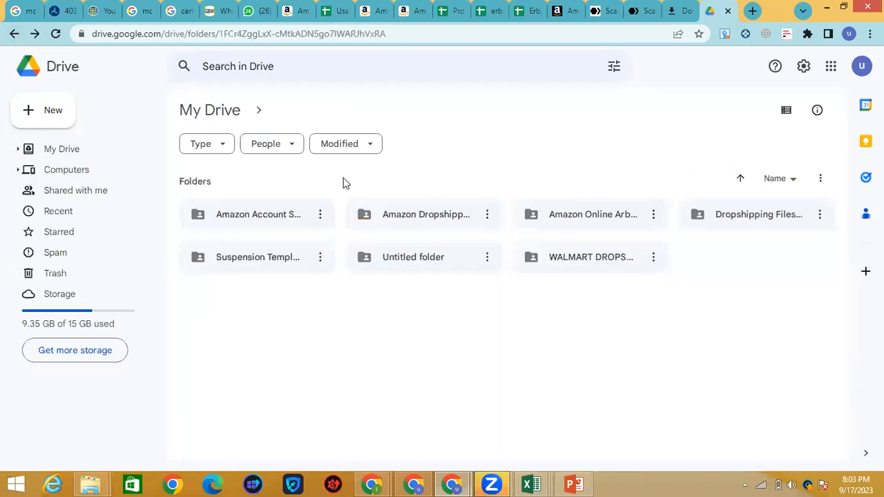
pyautogui.click(297, 214)
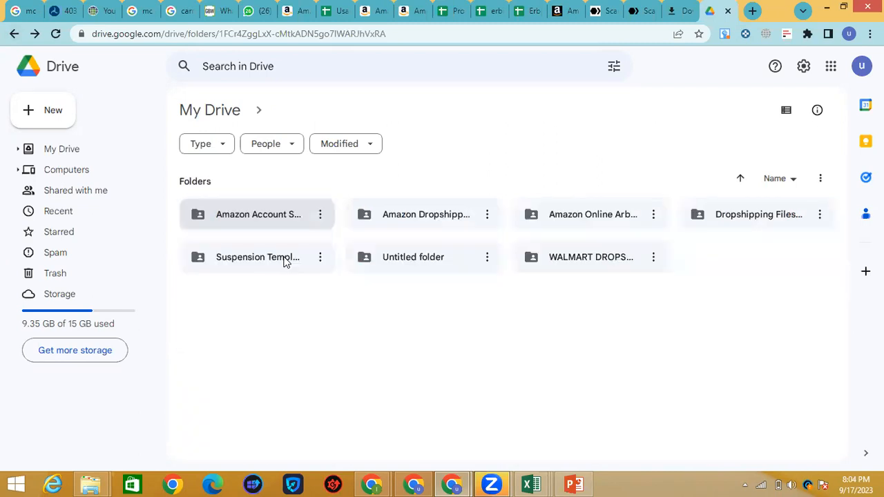
# Step: Open the Suspension Templates folder and browse its appeal and POA Word templates
pyautogui.doubleClick(283, 258)
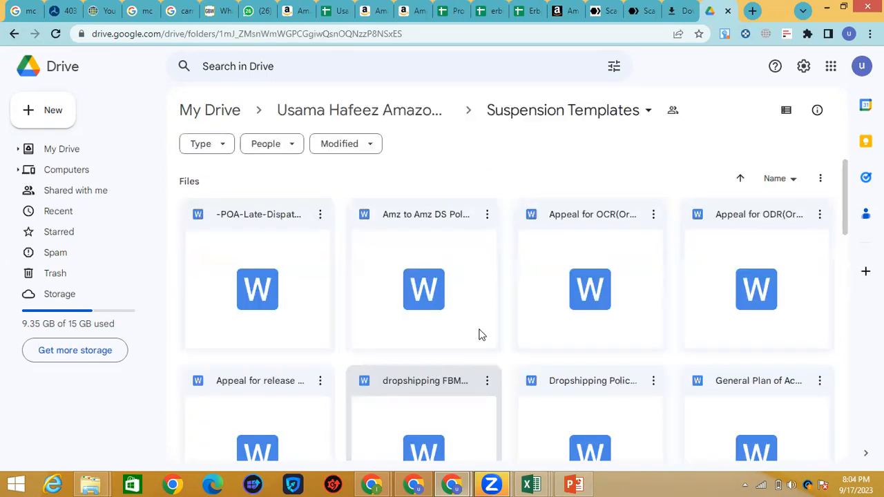
pyautogui.scroll(-4, 505, 355)
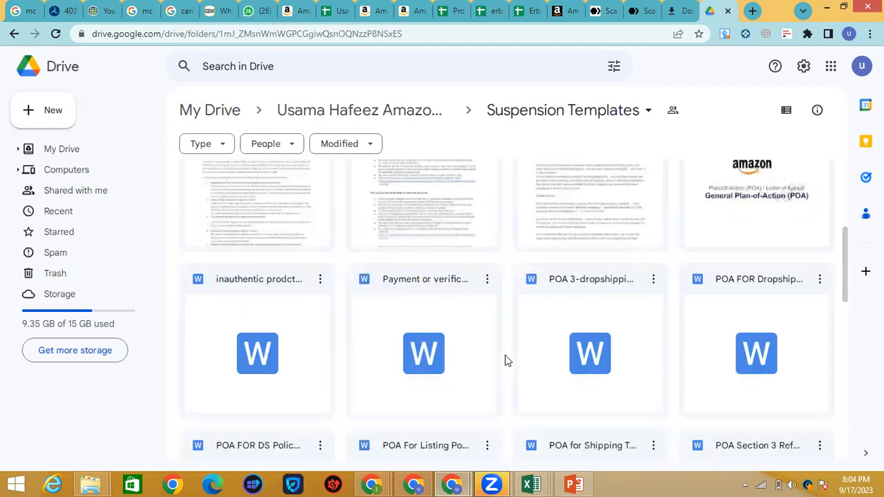
pyautogui.scroll(-4, 505, 360)
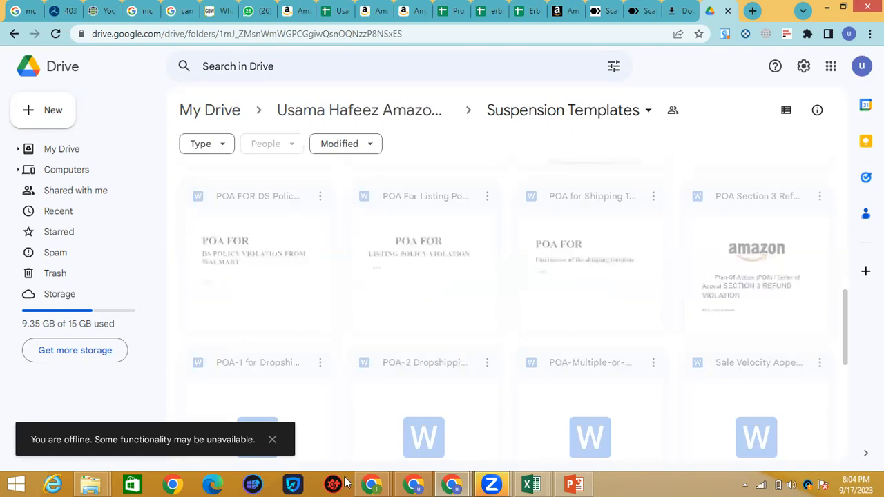
# Step: Bring up the Wholesale FBA criteria title slide and select the footer's phone number
pyautogui.click(580, 483)
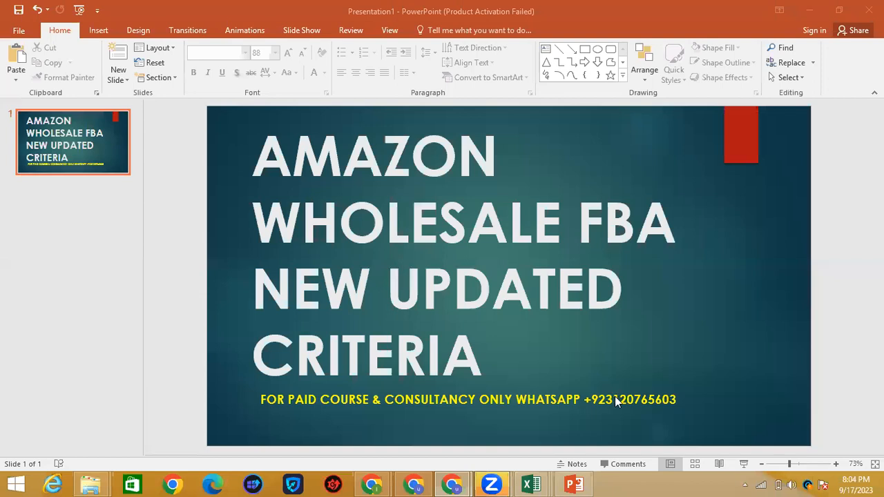
pyautogui.doubleClick(617, 402)
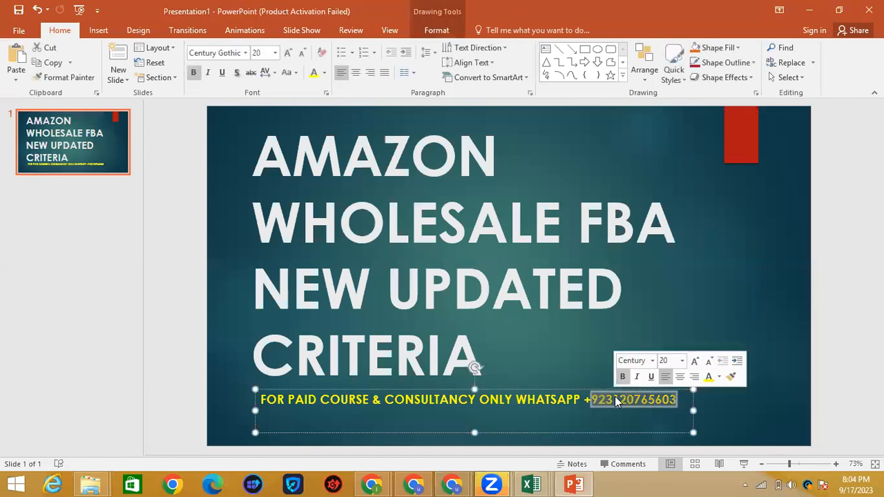